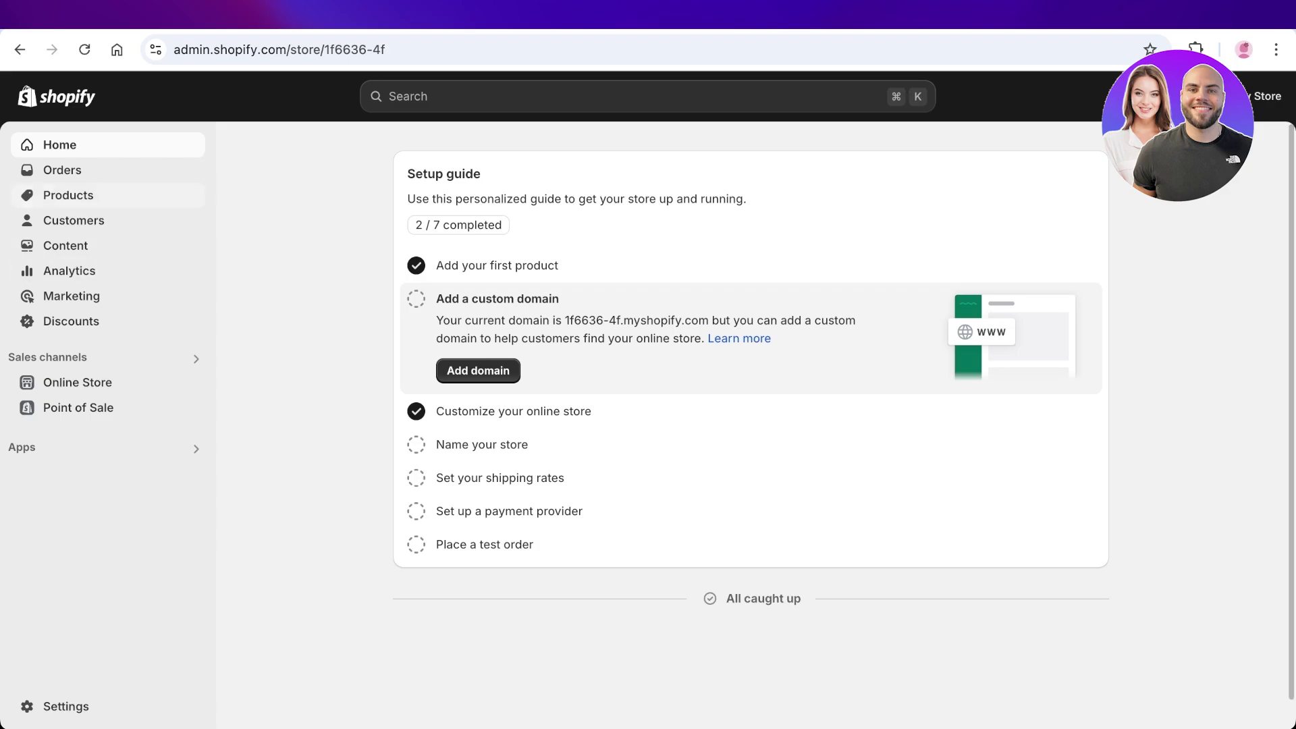
Open the products list and the store preview, and examine the Mustard Pants page and the home page's featured products for reviews
{"action": "left_click", "coordinate": [68, 195]}
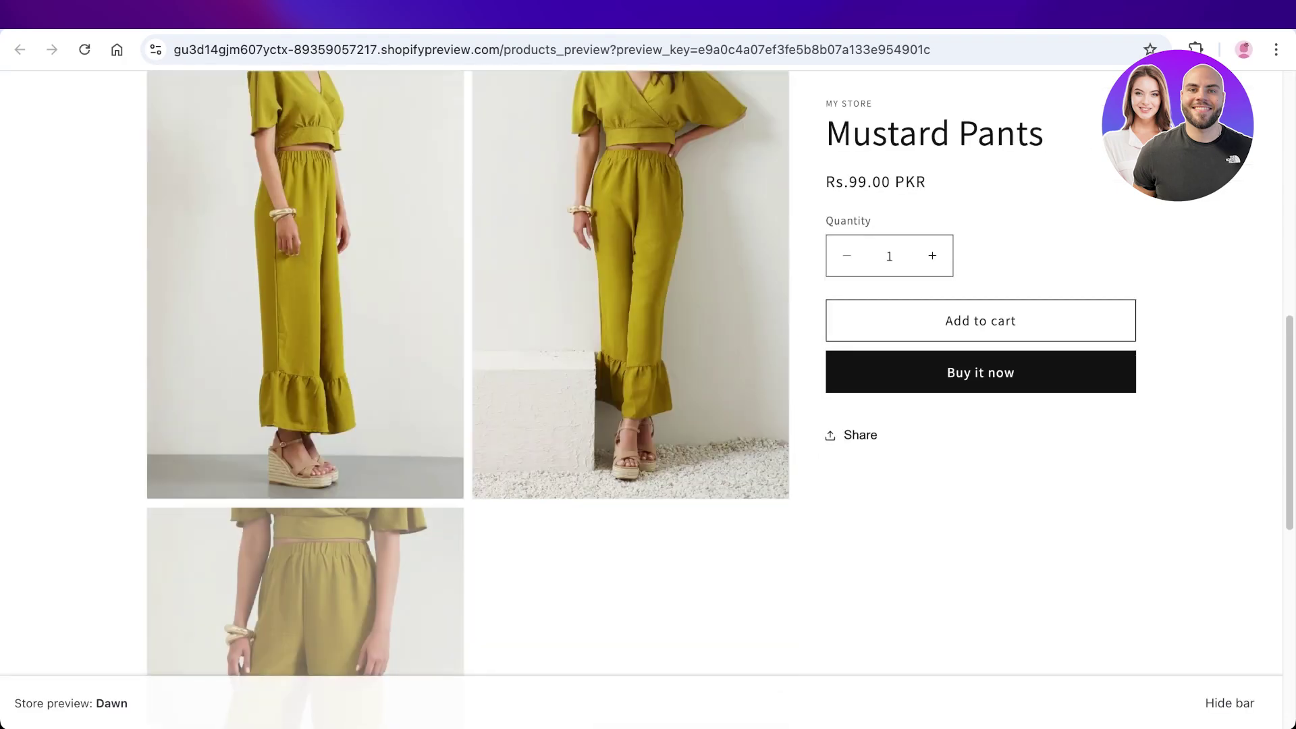
{"action": "scroll", "coordinate": [468, 466], "scroll_direction": "down", "scroll_amount": 5}
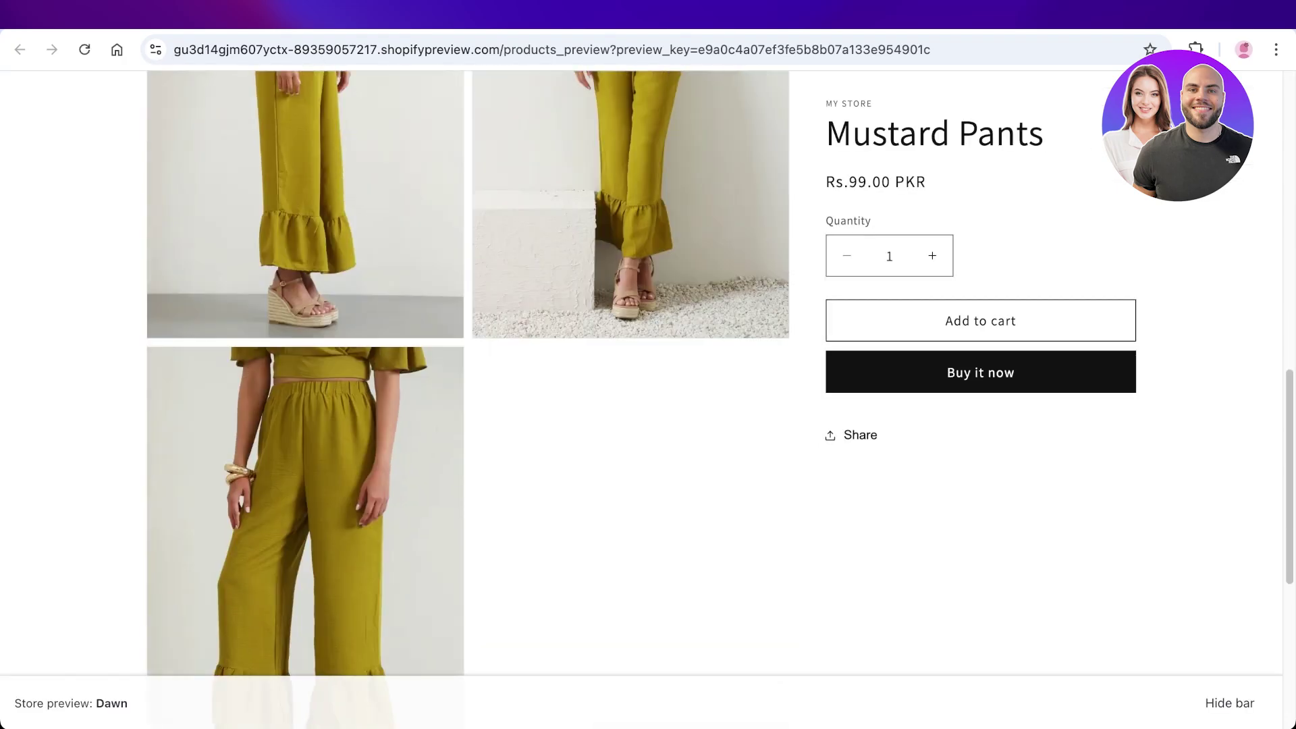
{"action": "scroll", "coordinate": [467, 466], "scroll_direction": "up", "scroll_amount": 15}
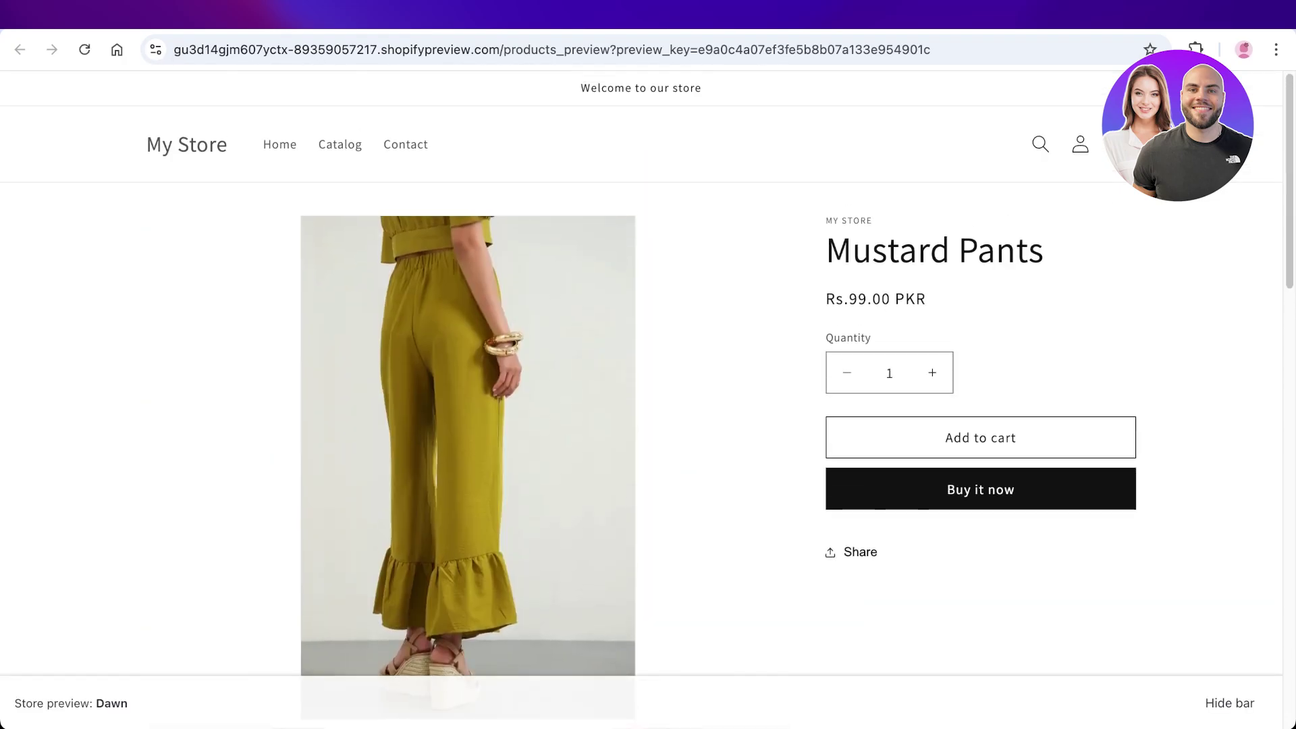
{"action": "left_click", "coordinate": [187, 145]}
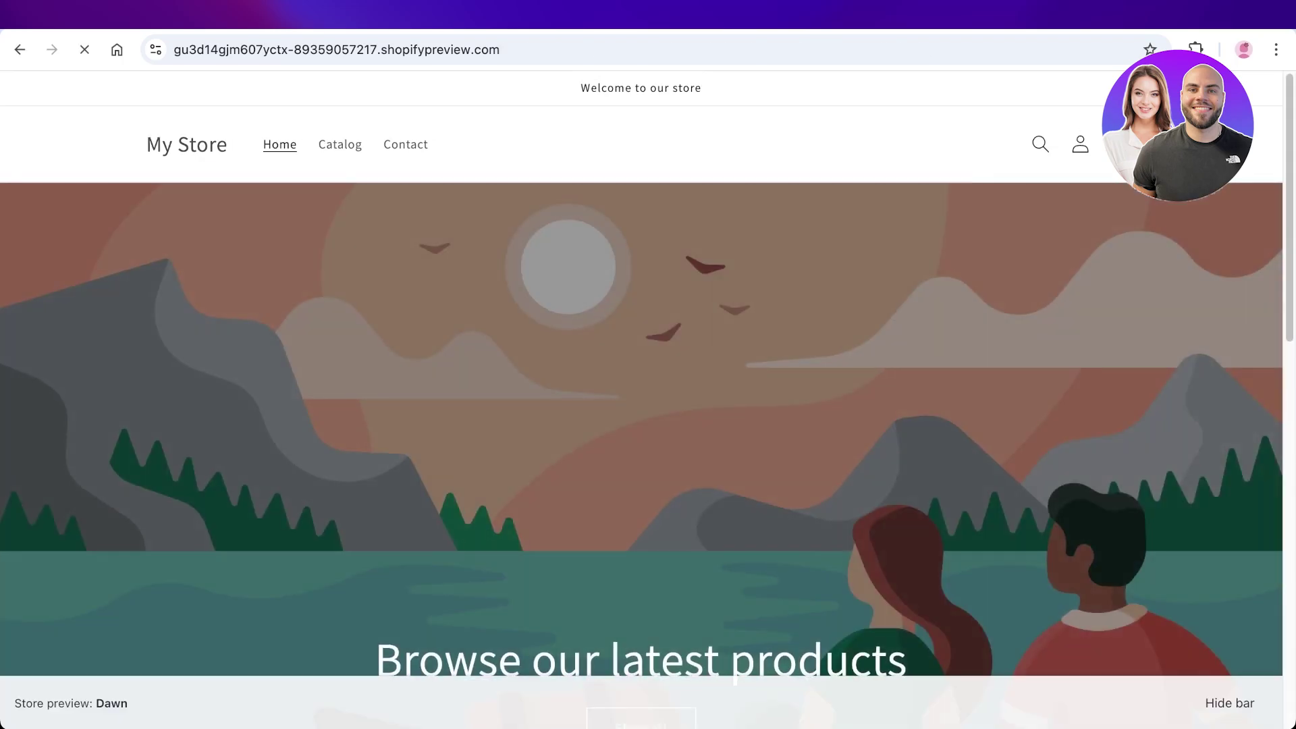
{"action": "scroll", "coordinate": [641, 405], "scroll_direction": "down", "scroll_amount": 8}
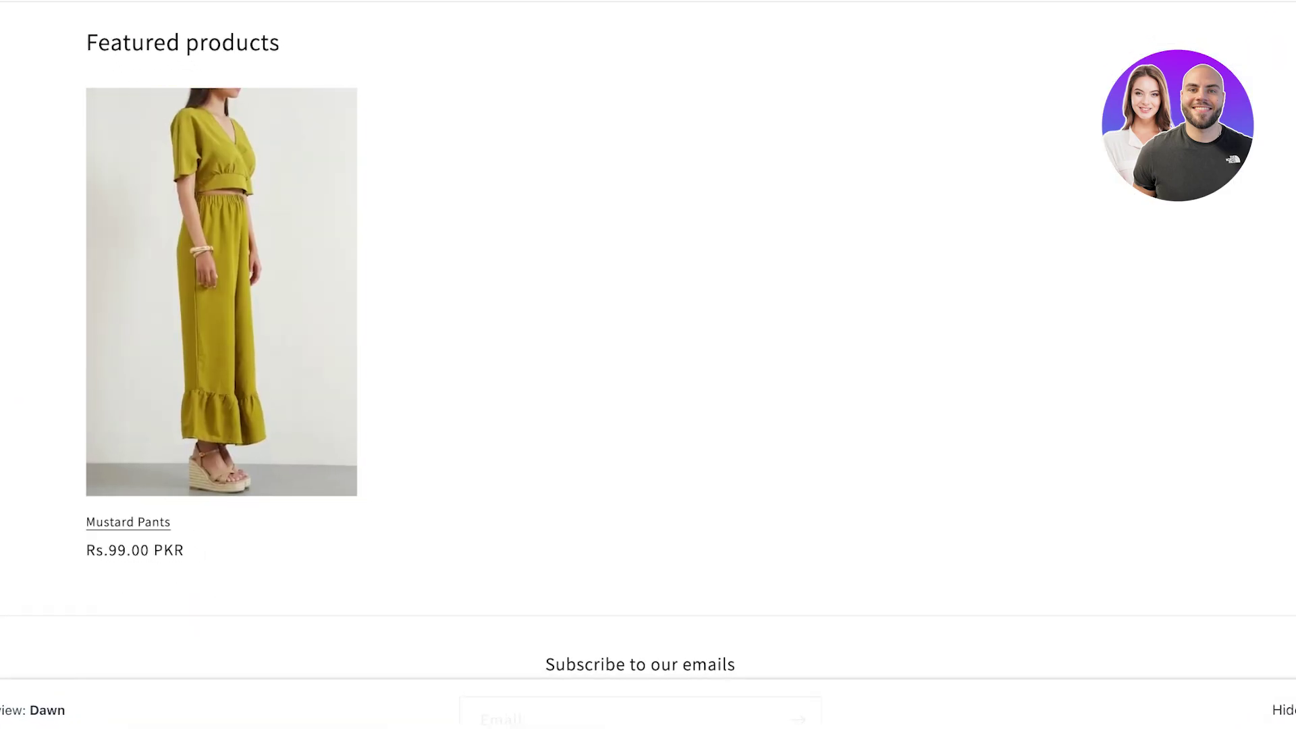
{"action": "left_click", "coordinate": [128, 521]}
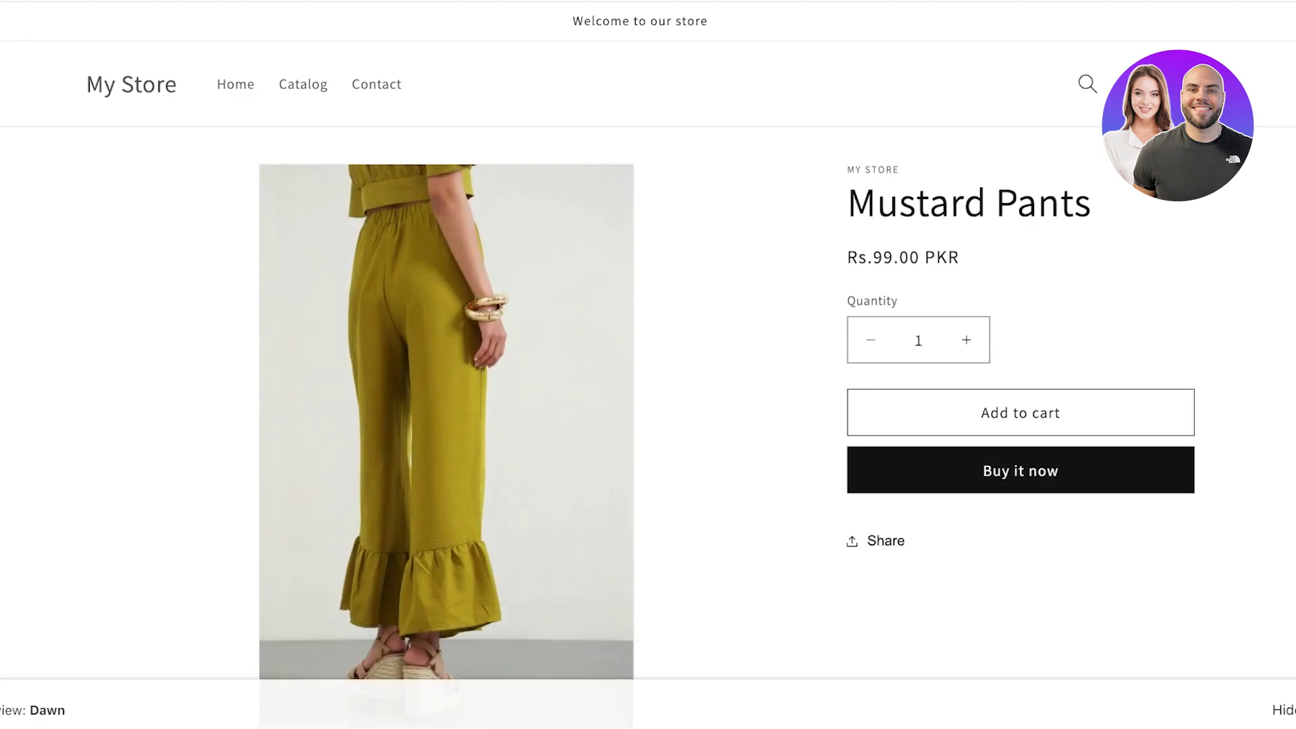
{"action": "scroll", "coordinate": [445, 364], "scroll_direction": "down", "scroll_amount": 10}
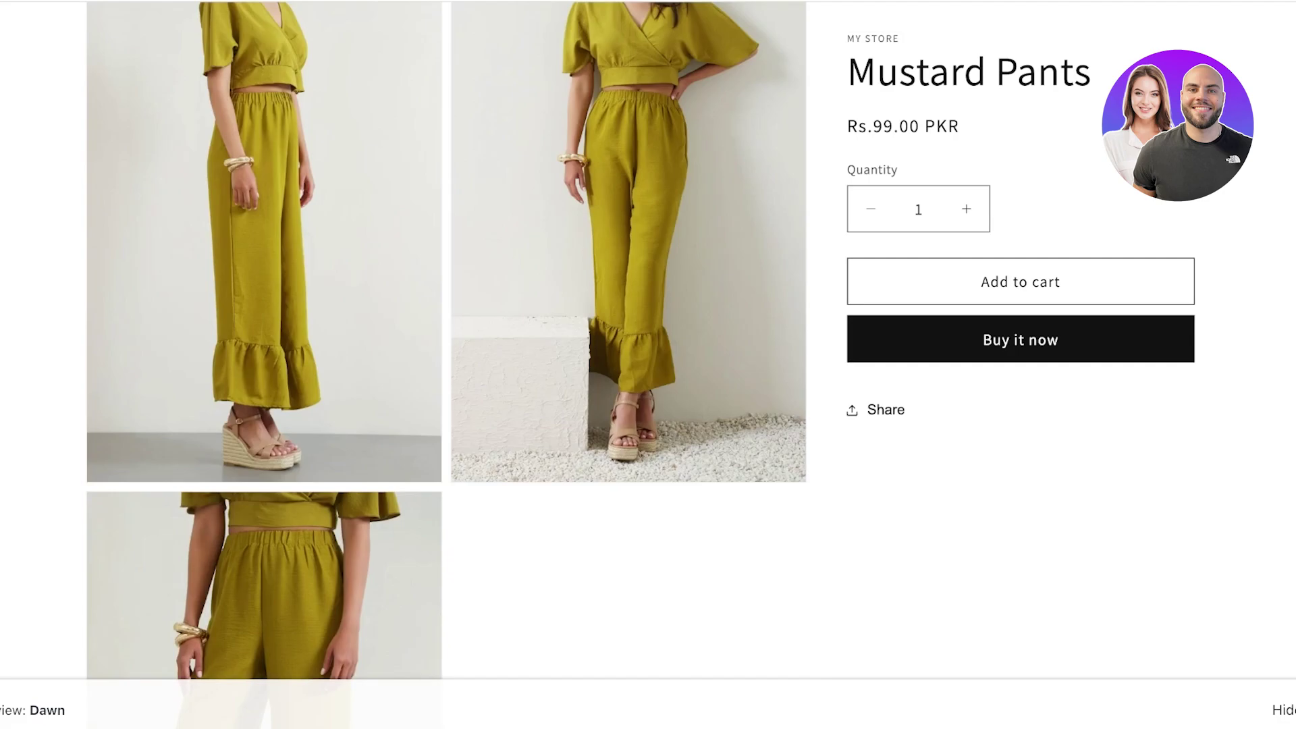
{"action": "scroll", "coordinate": [445, 365], "scroll_direction": "down", "scroll_amount": 6}
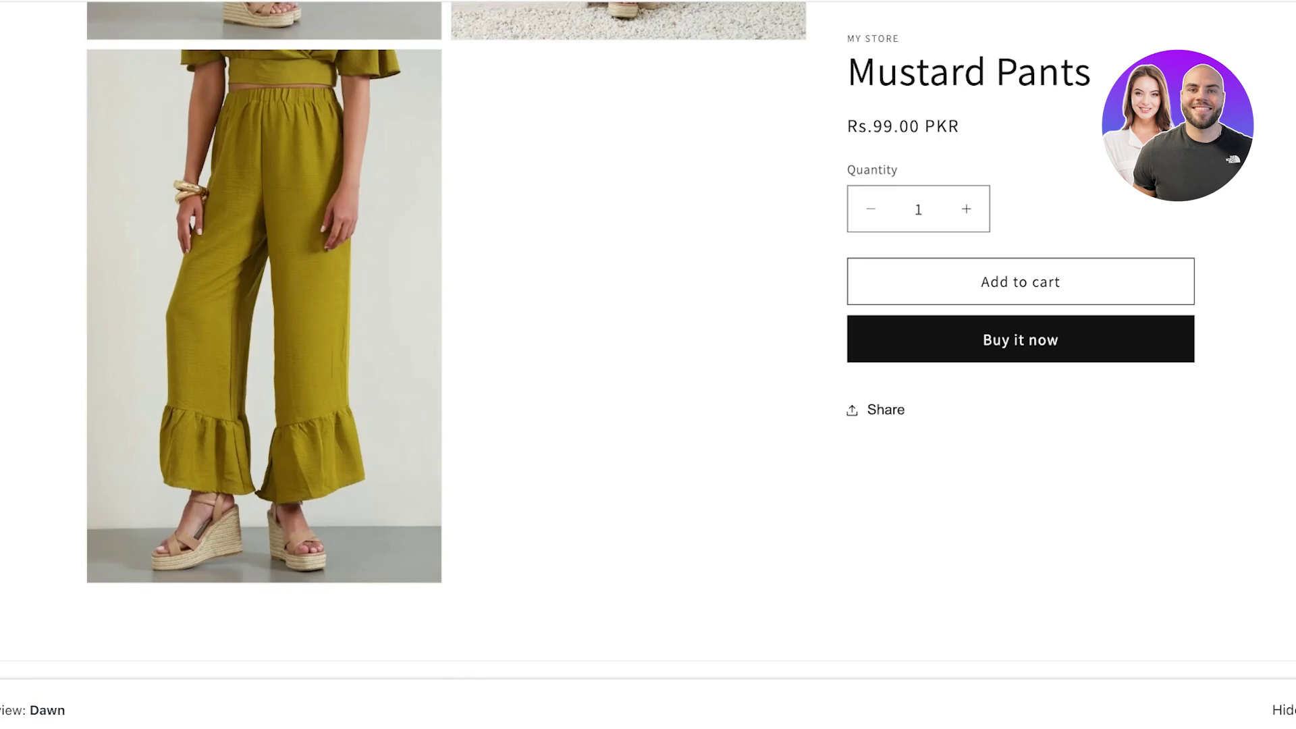
{"action": "scroll", "coordinate": [445, 364], "scroll_direction": "down", "scroll_amount": 3}
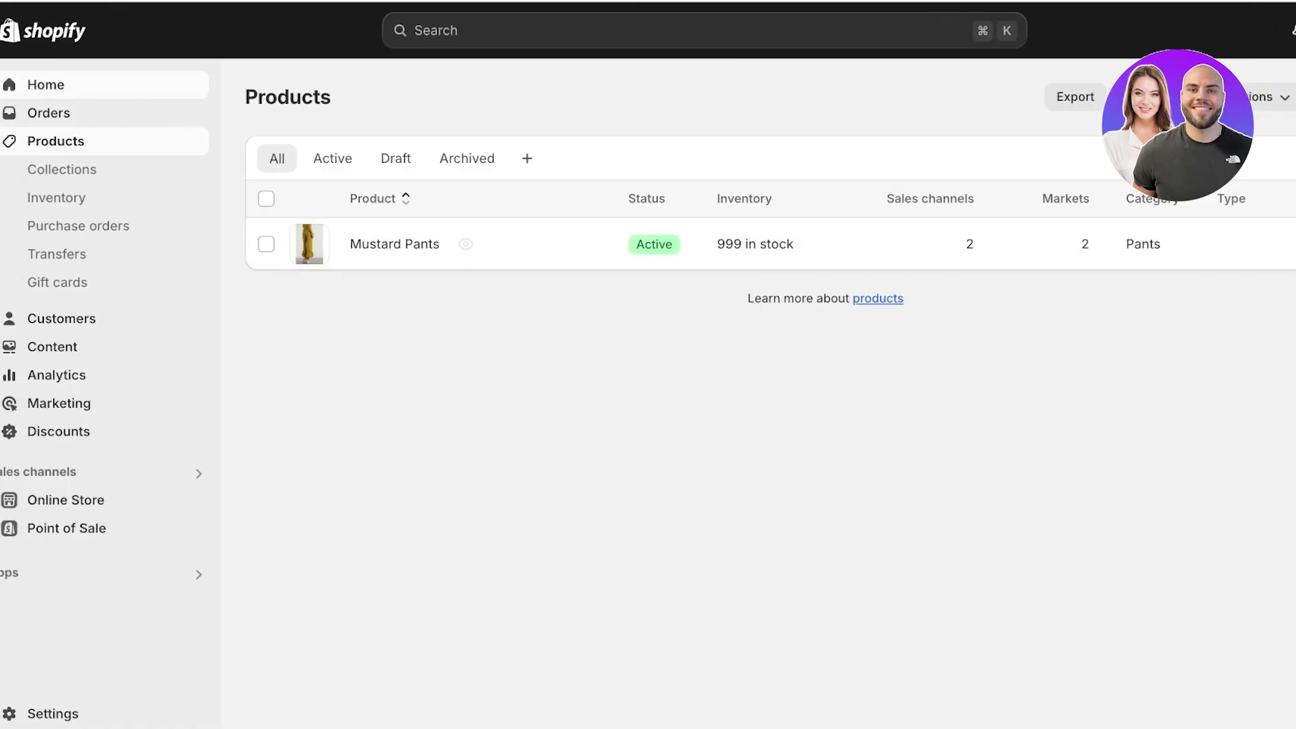
Open the Apps and sales channels settings from the store settings and go to the Shopify App Store
{"action": "left_click", "coordinate": [46, 85]}
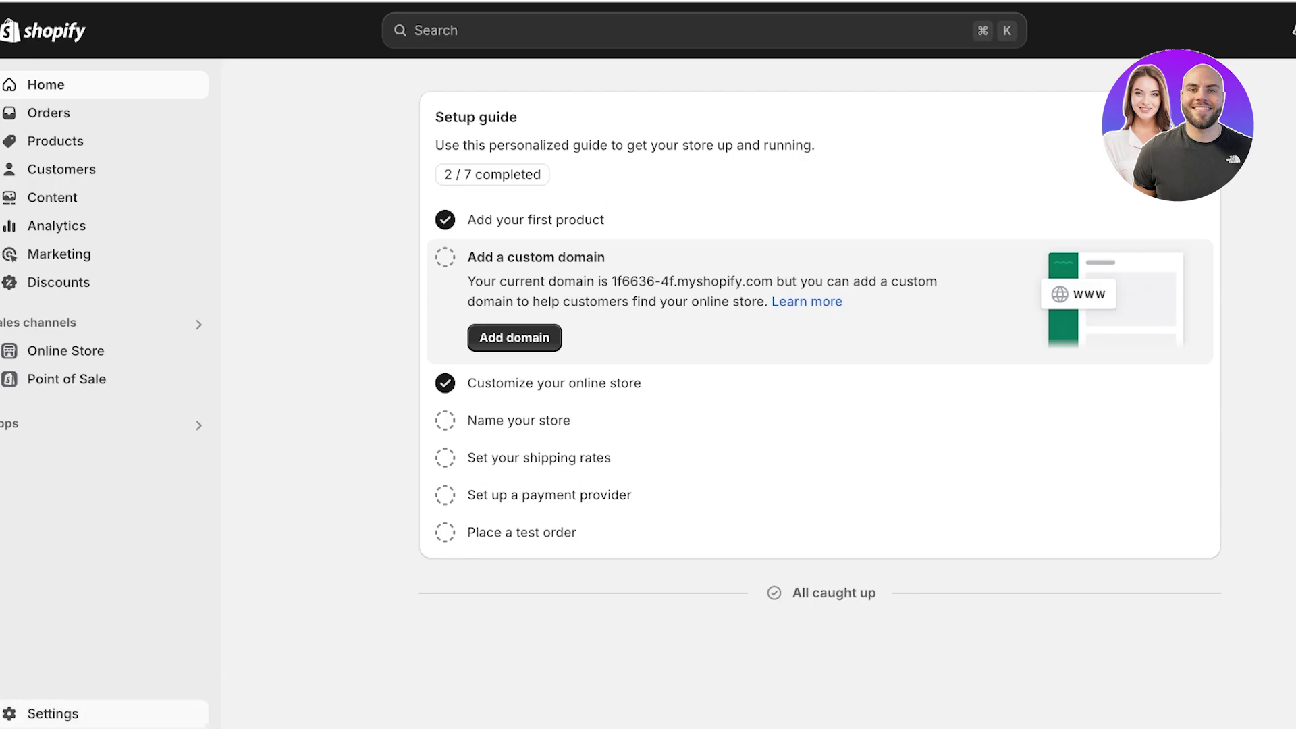
{"action": "left_click", "coordinate": [53, 713]}
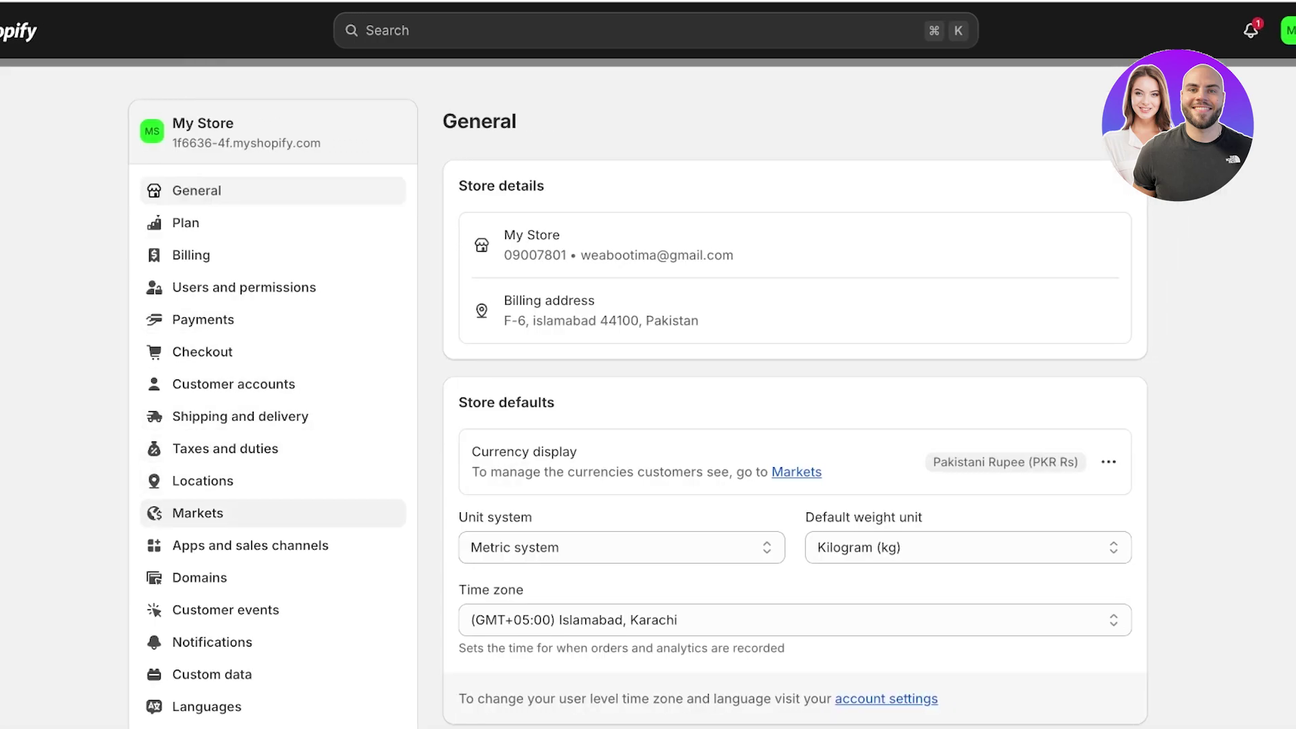
{"action": "left_click", "coordinate": [249, 545]}
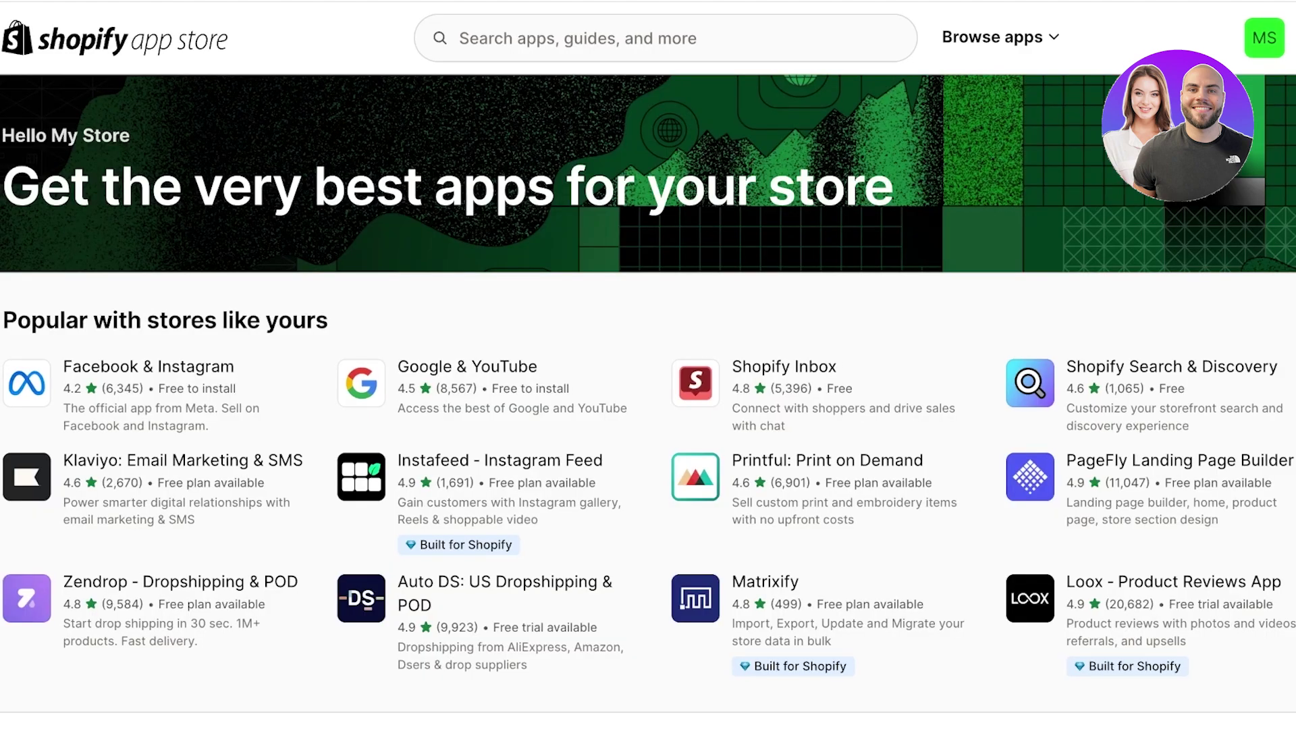
Search the app store for "judge me"
{"action": "left_click", "coordinate": [459, 38]}
{"action": "type", "text": "jjudg"}
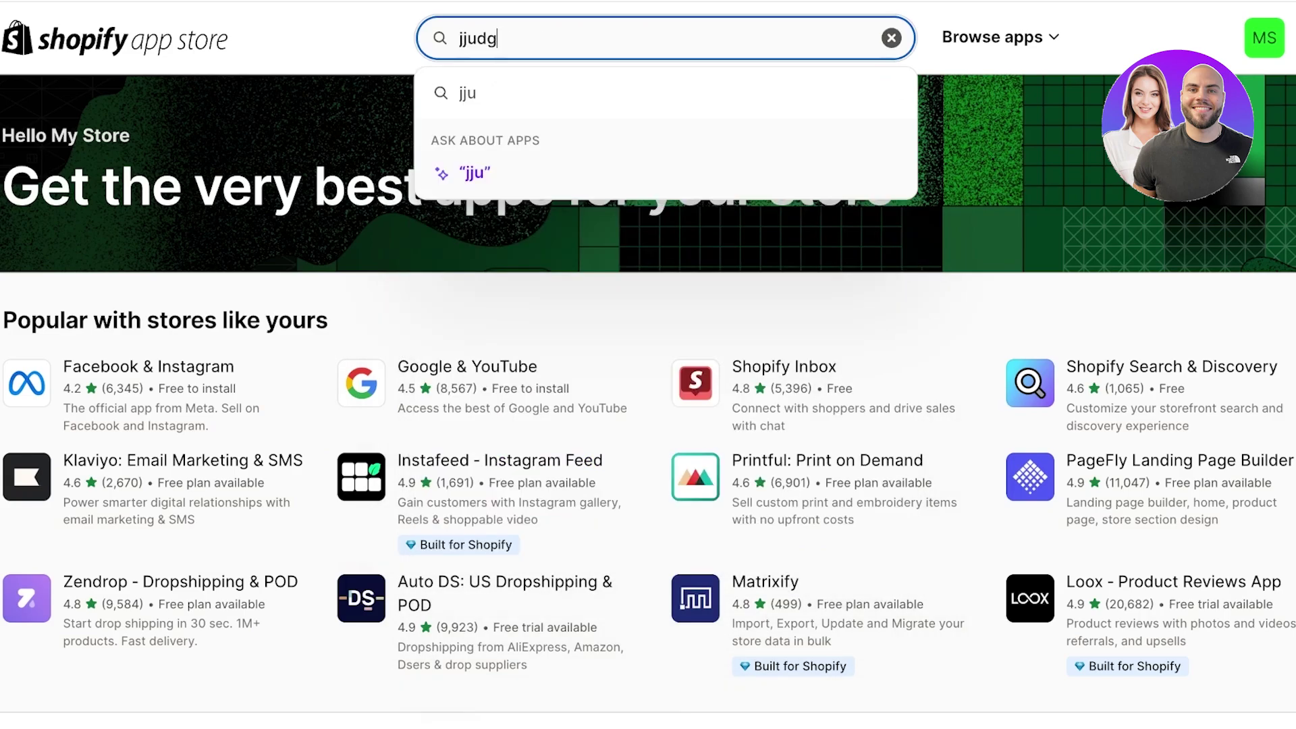
{"action": "key", "text": "BackSpace"}
{"action": "key", "text": "BackSpace"}
{"action": "key", "text": "BackSpace"}
{"action": "key", "text": "BackSpace"}
{"action": "type", "text": "udge me"}
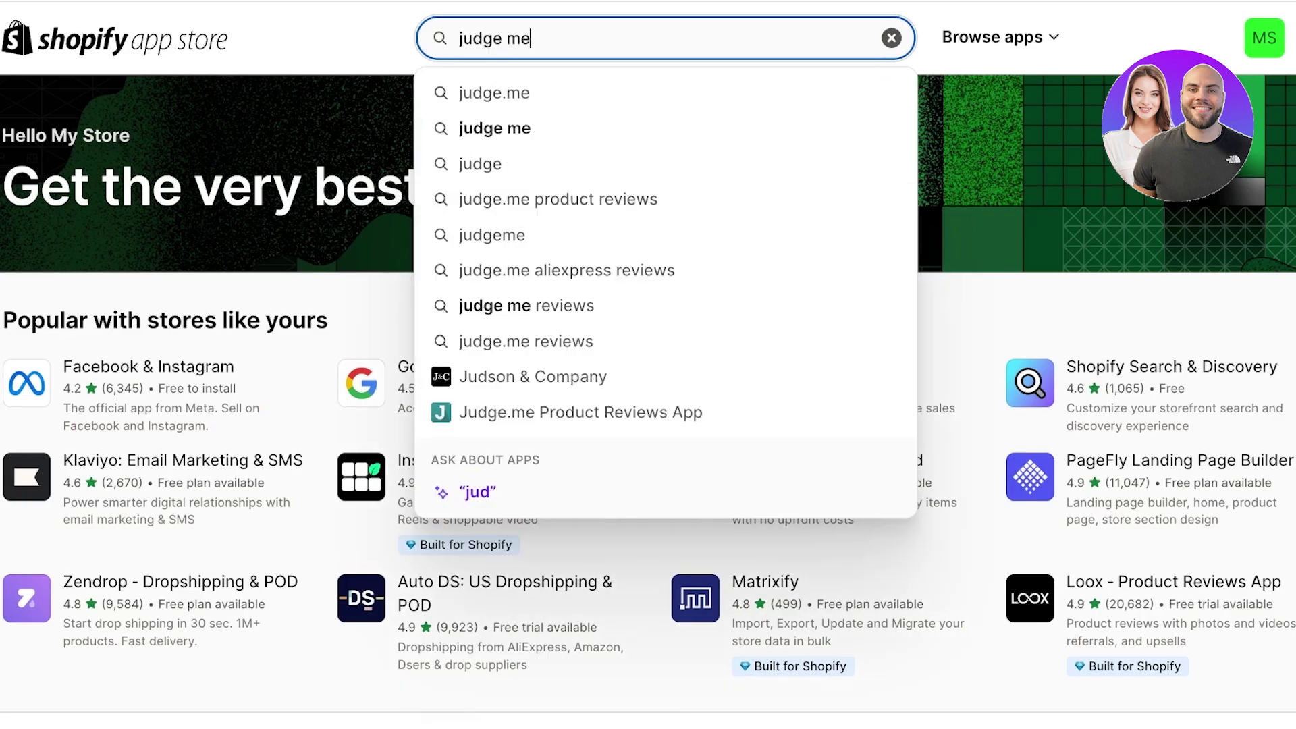
{"action": "key", "text": "Return"}
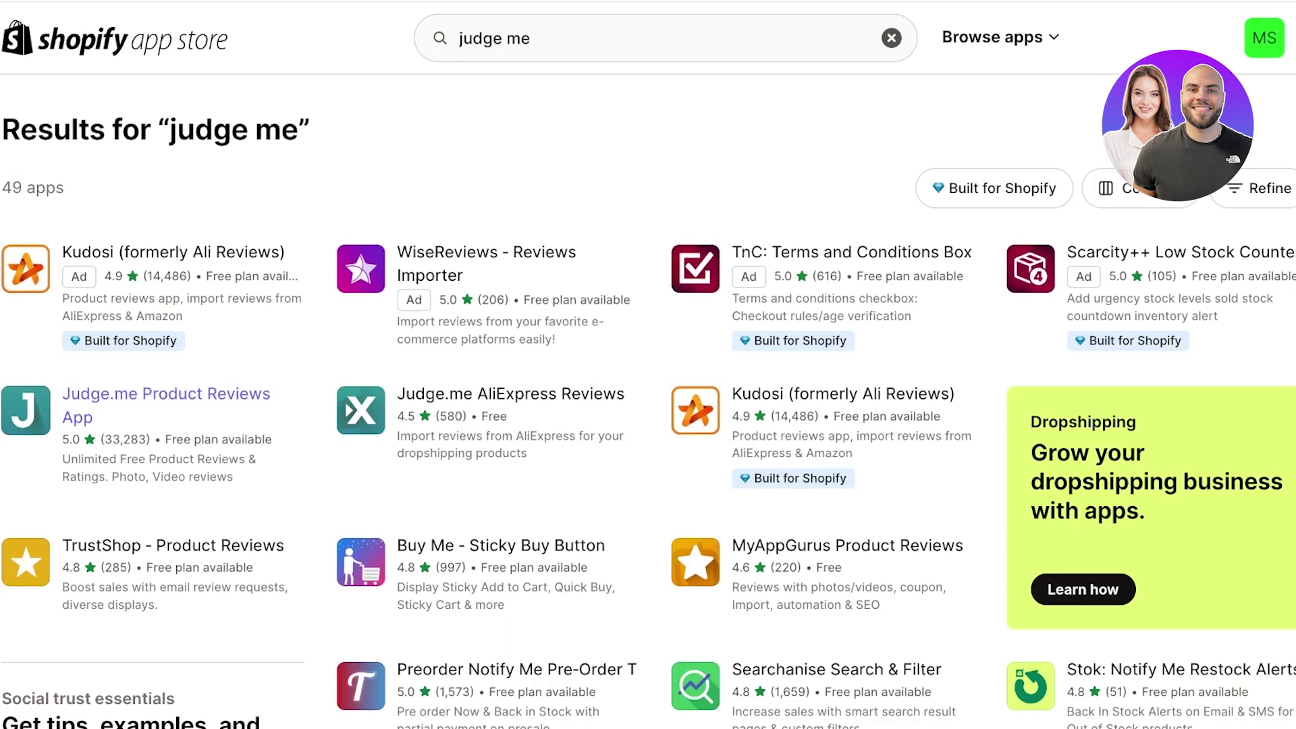
Install the Judge.me Product Reviews App and start its setup in English on the current default theme
{"action": "left_click", "coordinate": [166, 394]}
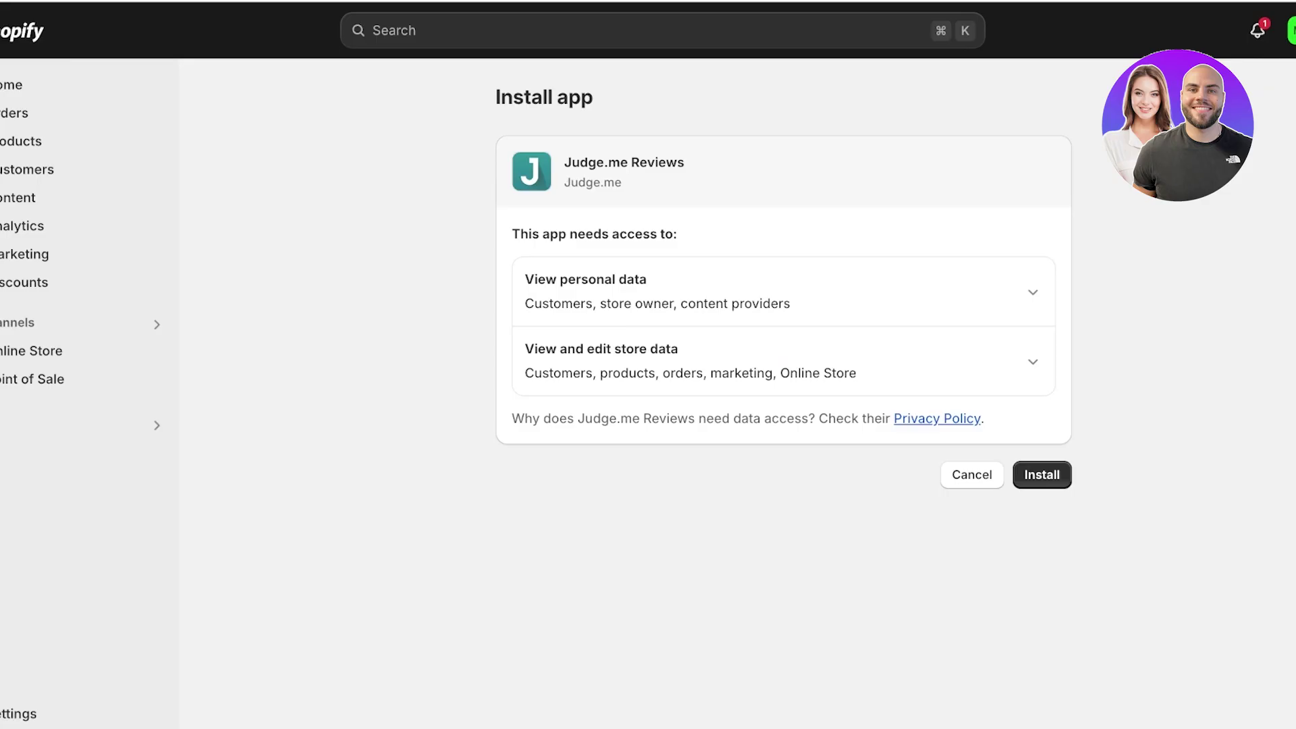
{"action": "left_click", "coordinate": [1041, 475]}
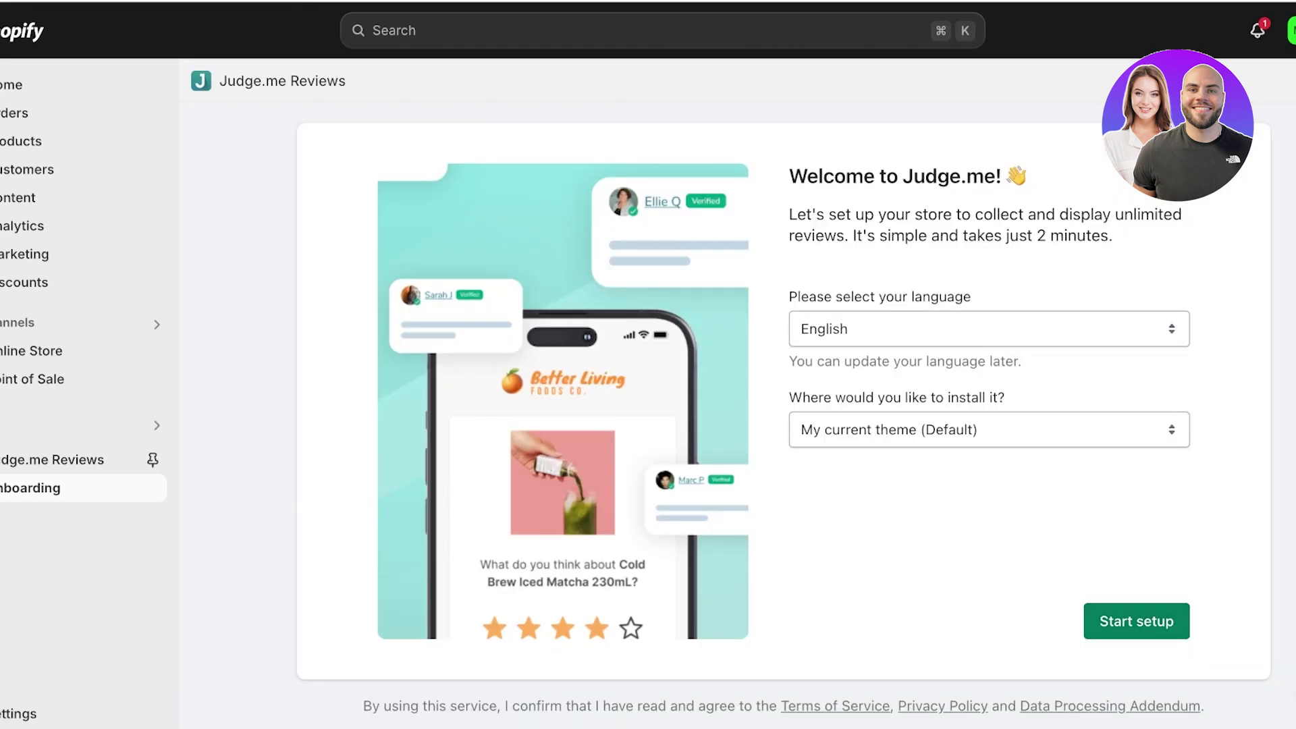
{"action": "left_click", "coordinate": [1136, 620]}
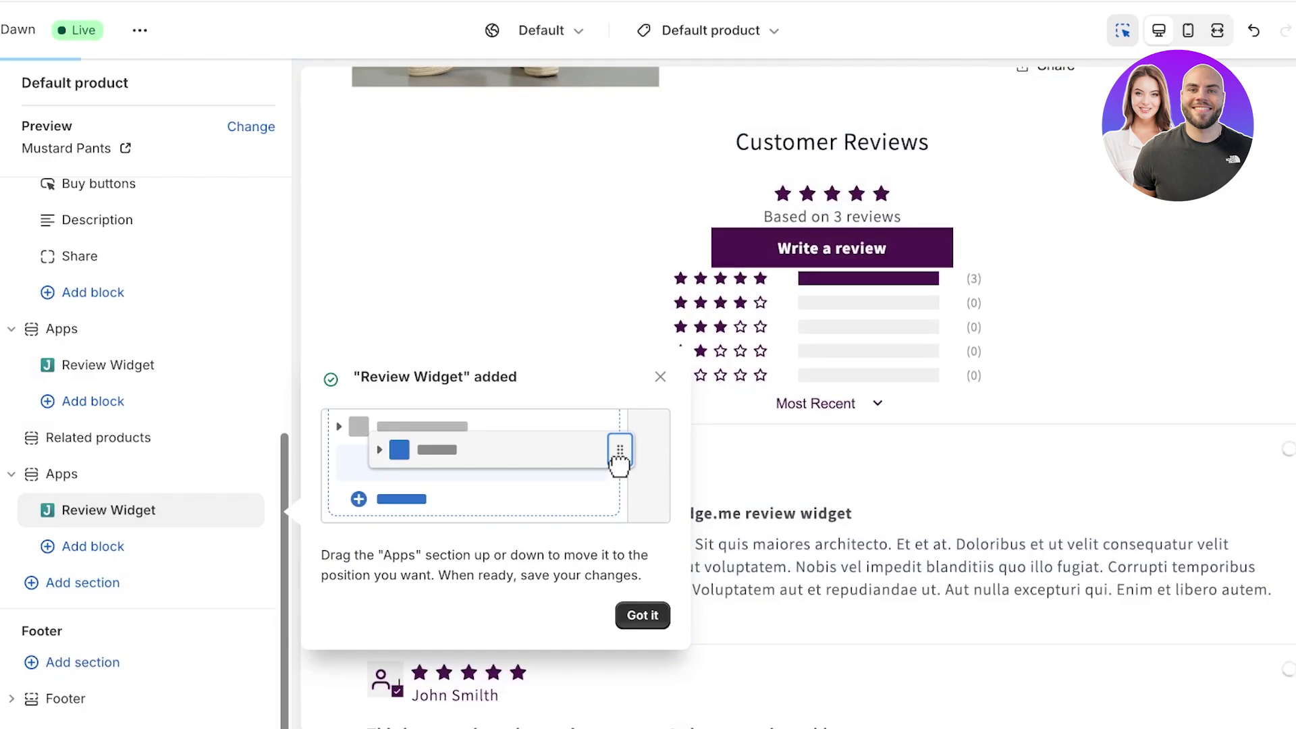
Delete the duplicate Apps section holding the Review Widget and move the remaining Apps section below Related products
{"action": "left_click", "coordinate": [222, 473]}
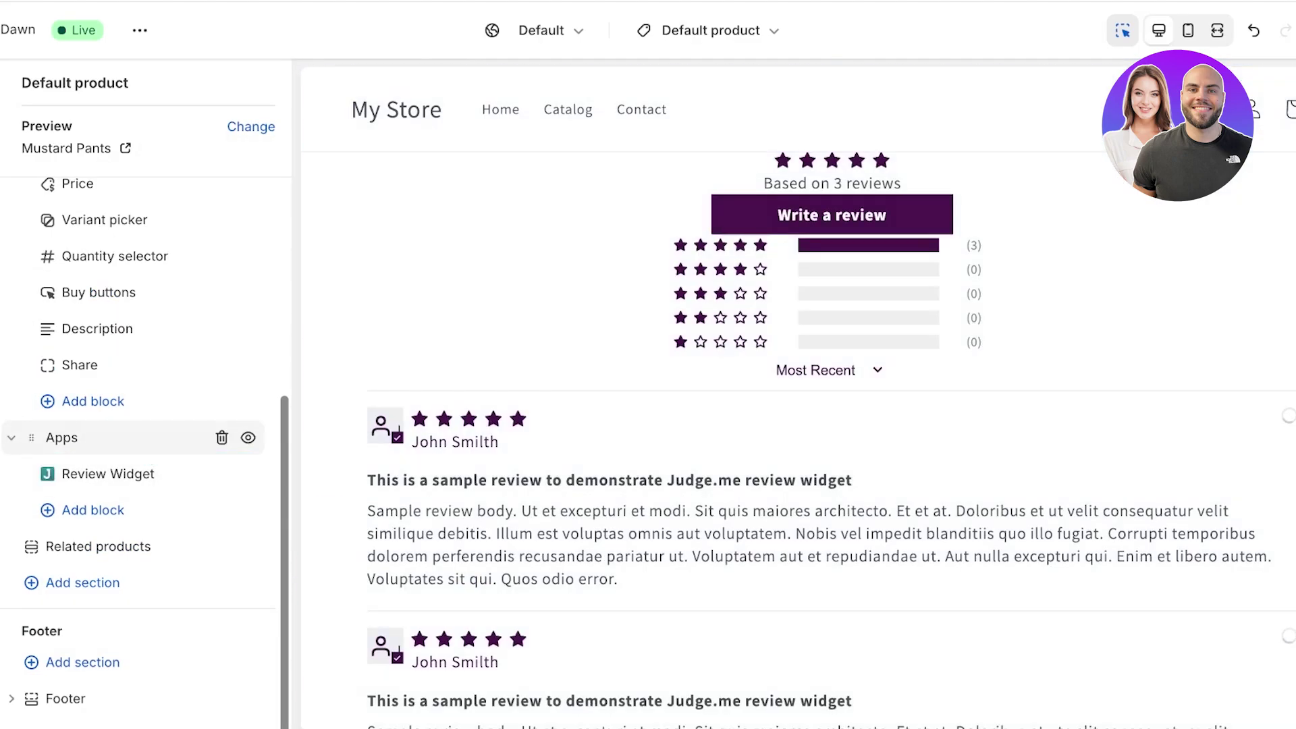
{"action": "left_click_drag", "start_coordinate": [31, 437], "coordinate": [55, 579]}
{"action": "left_click_drag", "start_coordinate": [153, 579], "coordinate": [152, 579]}
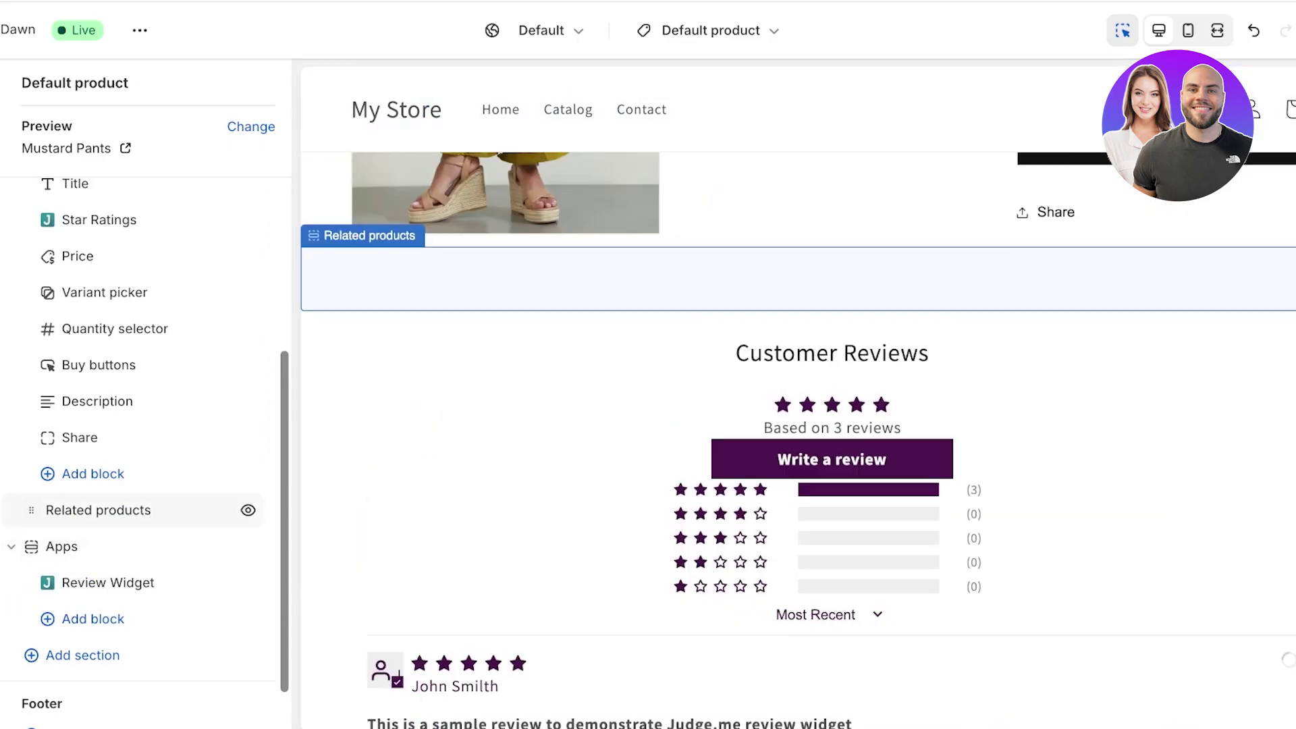
Move the Apps section with the Review Widget back above Related products and check the product page preview
{"action": "left_click", "coordinate": [108, 583]}
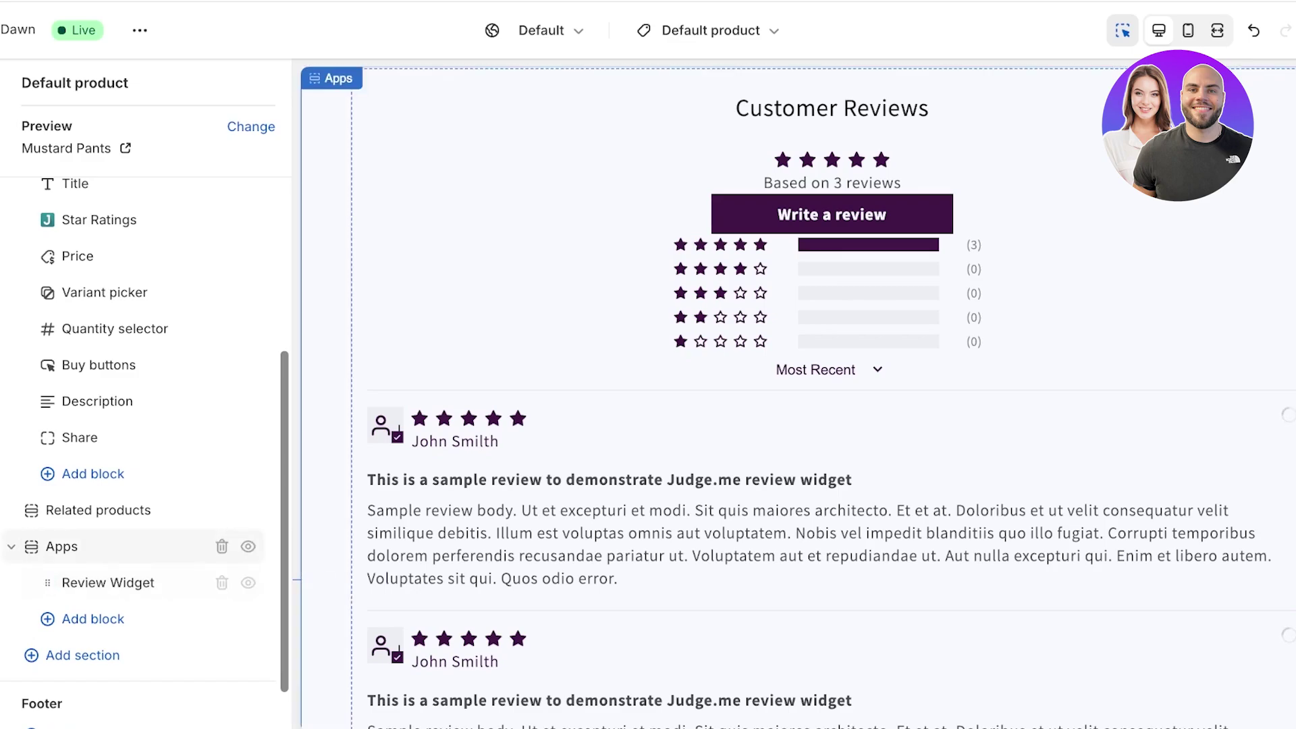
{"action": "left_click_drag", "start_coordinate": [107, 583], "coordinate": [78, 508]}
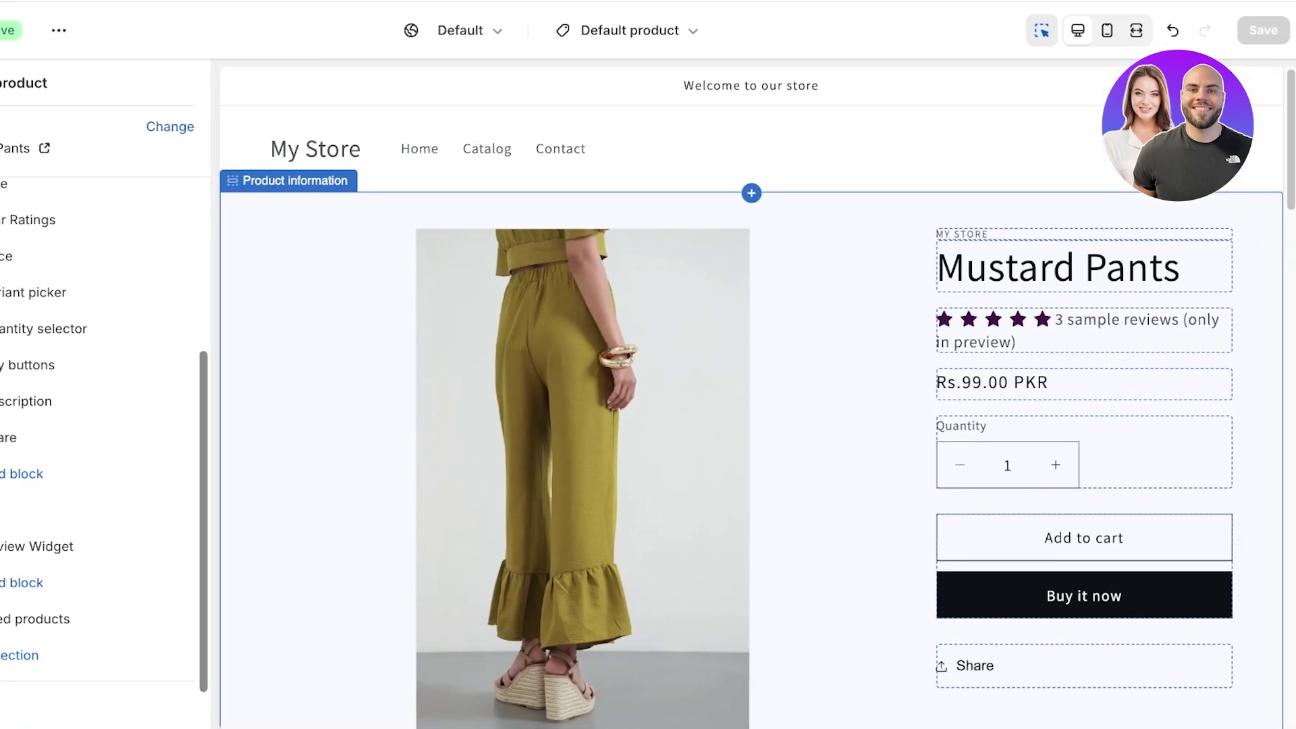
{"action": "scroll", "coordinate": [750, 405], "scroll_direction": "down", "scroll_amount": 2}
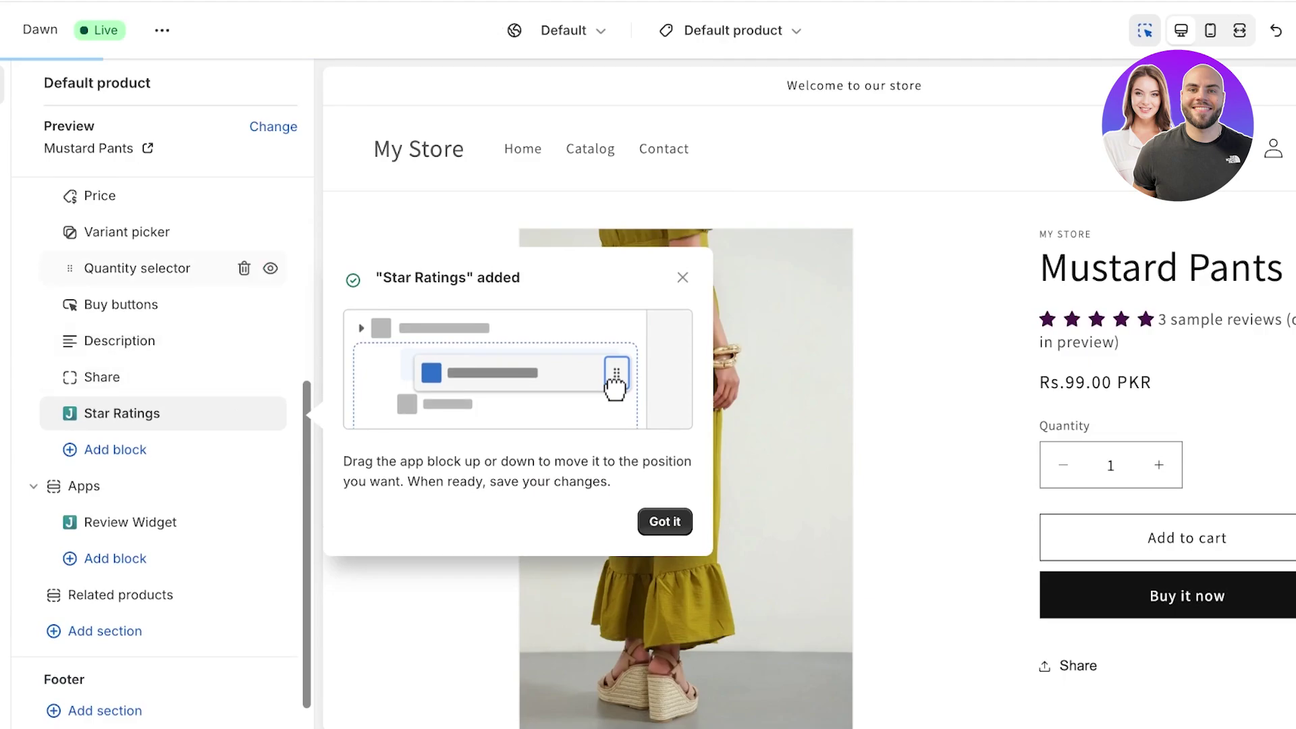
Delete the duplicate Star Ratings block, place the remaining one between Title and Price, and save the template
{"action": "scroll", "coordinate": [169, 268], "scroll_direction": "up", "scroll_amount": 1}
{"action": "left_click", "coordinate": [244, 216]}
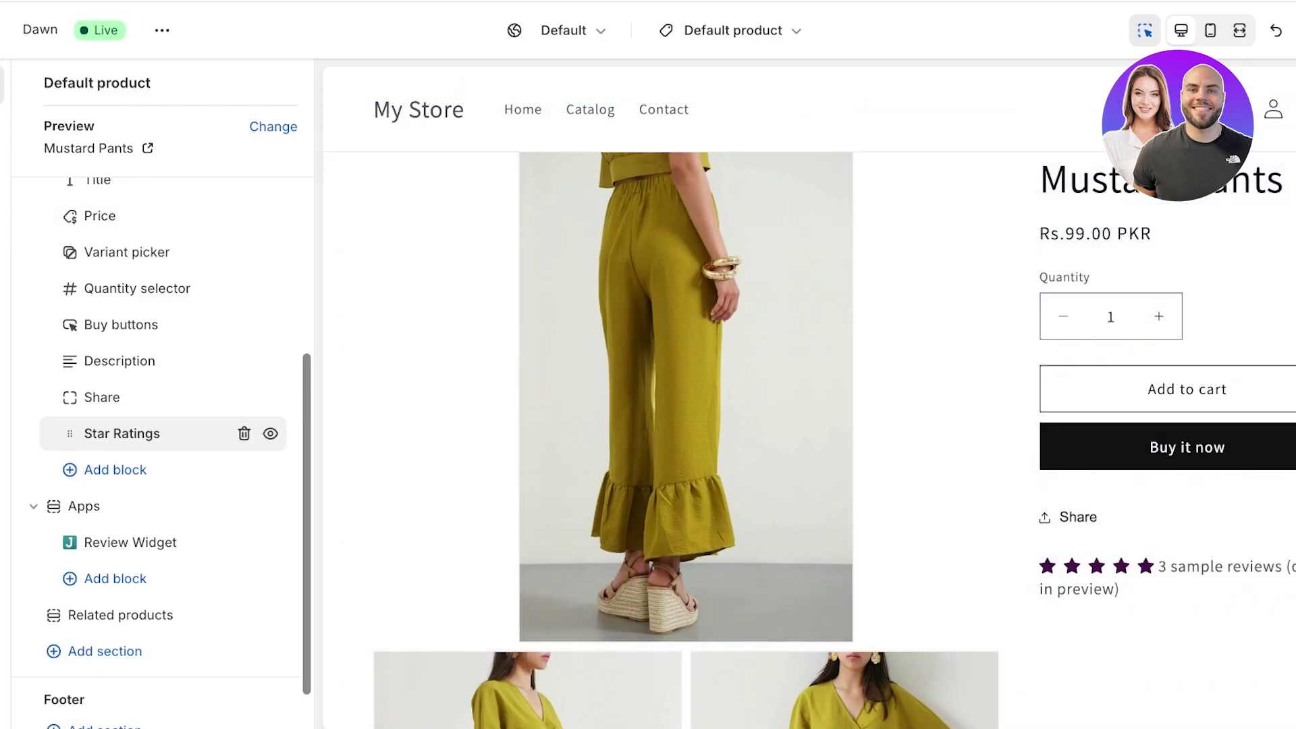
{"action": "left_click_drag", "start_coordinate": [70, 433], "coordinate": [102, 533]}
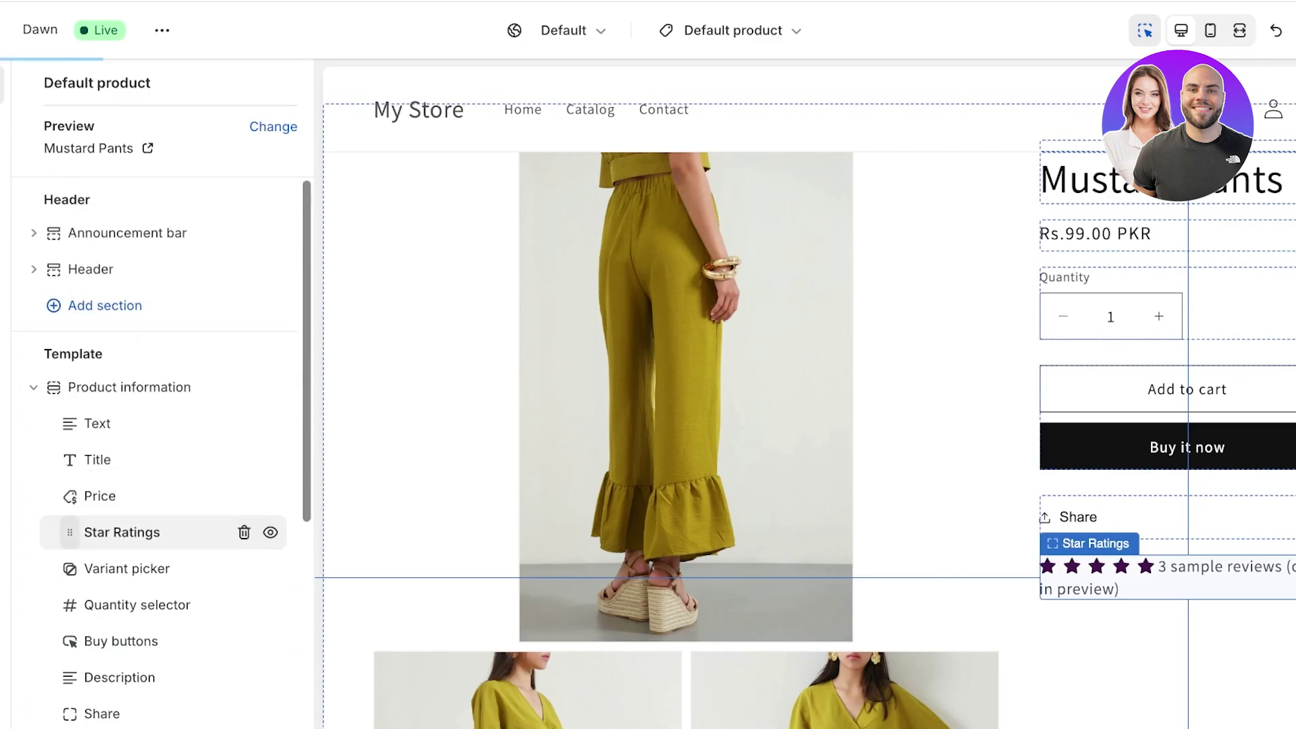
{"action": "left_click_drag", "start_coordinate": [102, 532], "coordinate": [102, 492]}
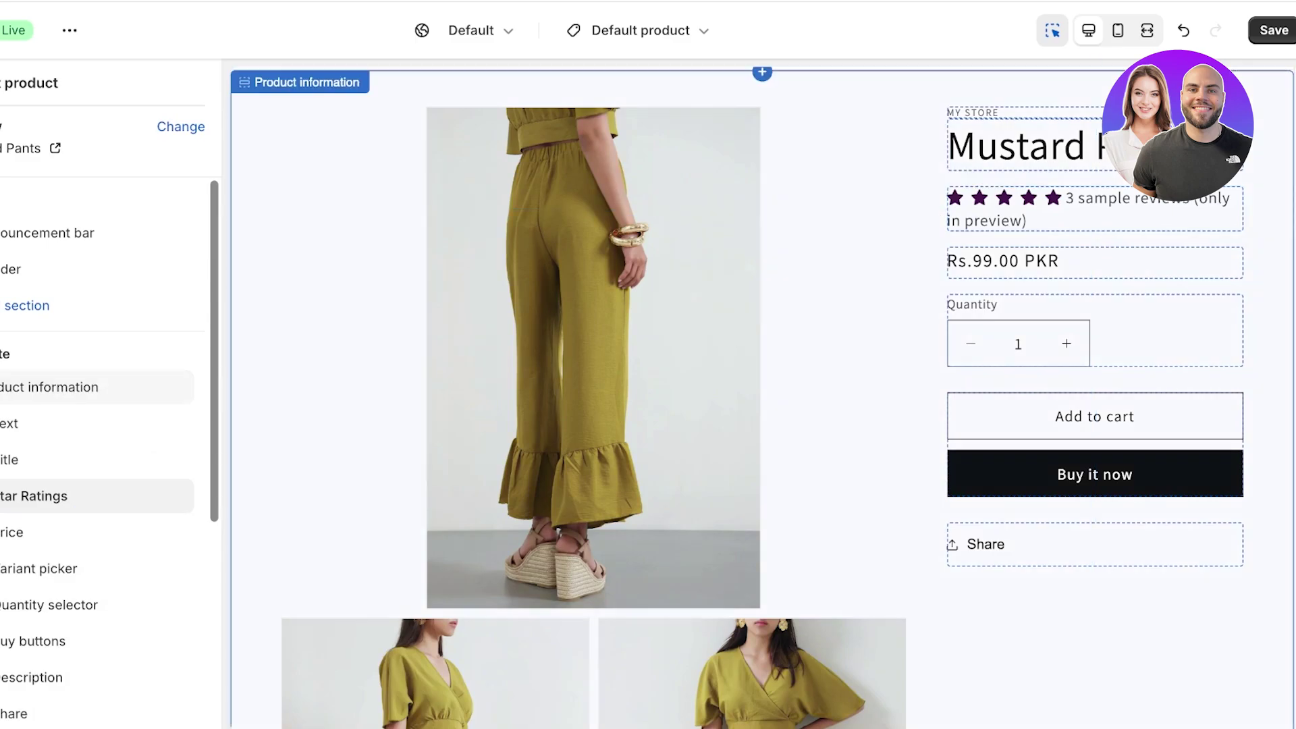
{"action": "left_click", "coordinate": [1273, 31]}
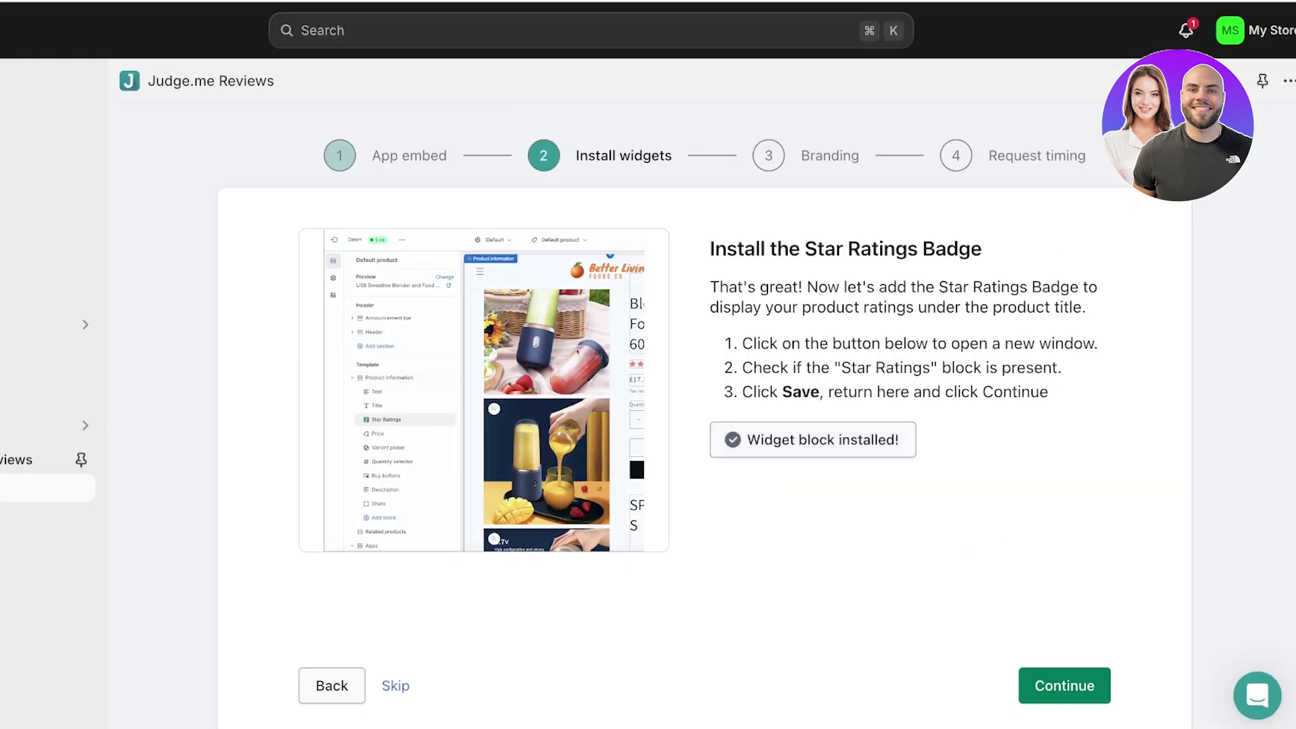
Continue to the Judge.me branding setup, set the star color to #8E2020, and proceed to request timing
{"action": "left_click", "coordinate": [1063, 685]}
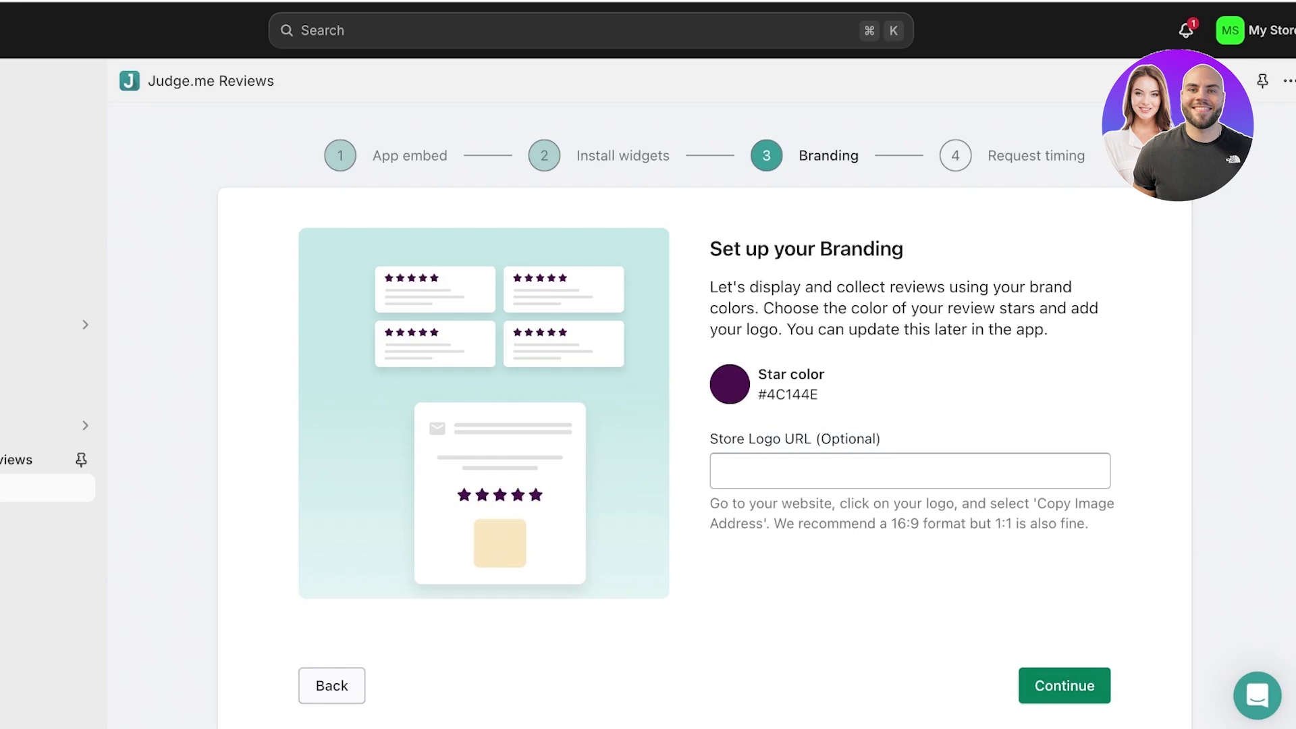
{"action": "left_click", "coordinate": [728, 384]}
{"action": "mouse_move", "coordinate": [844, 529]}
{"action": "left_mouse_down"}
{"action": "mouse_move", "coordinate": [784, 473]}
{"action": "mouse_move", "coordinate": [798, 443]}
{"action": "left_mouse_up"}
{"action": "left_click_drag", "start_coordinate": [906, 544], "coordinate": [906, 575]}
{"action": "left_click_drag", "start_coordinate": [798, 443], "coordinate": [850, 488]}
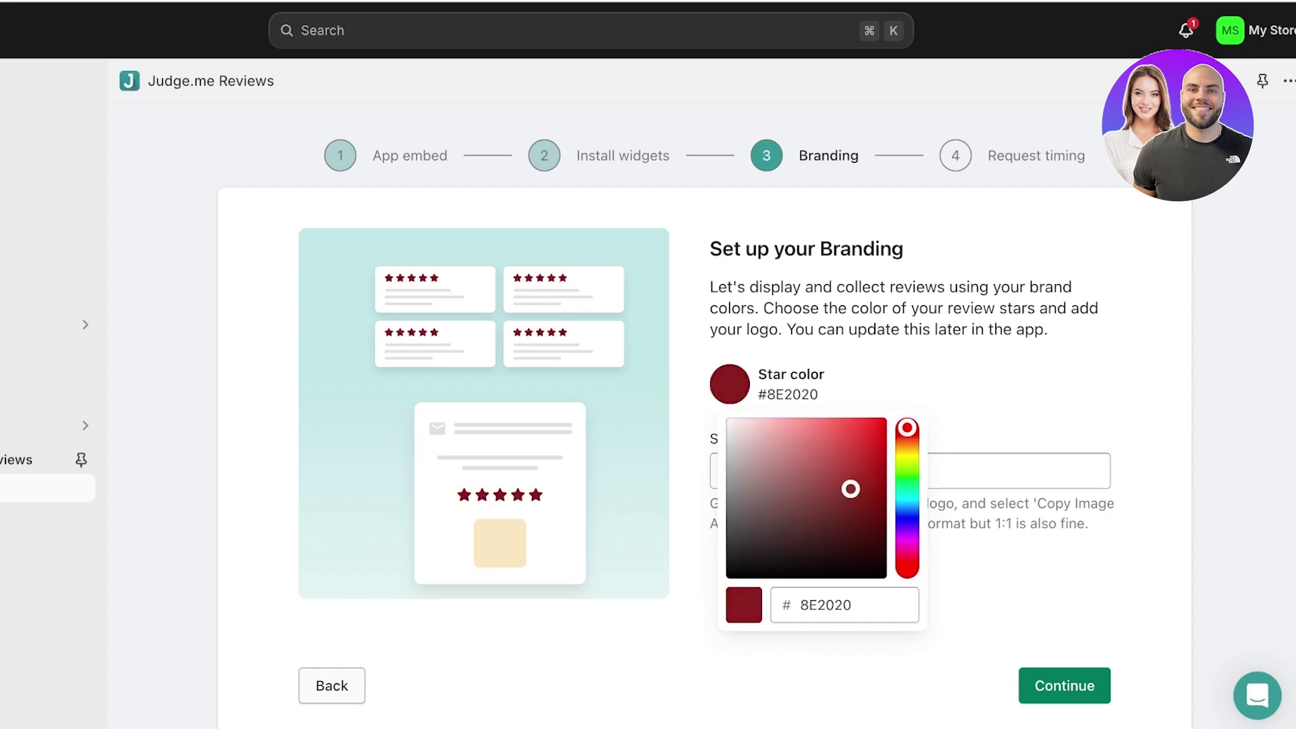
{"action": "key", "text": "Escape"}
{"action": "left_click", "coordinate": [1064, 685]}
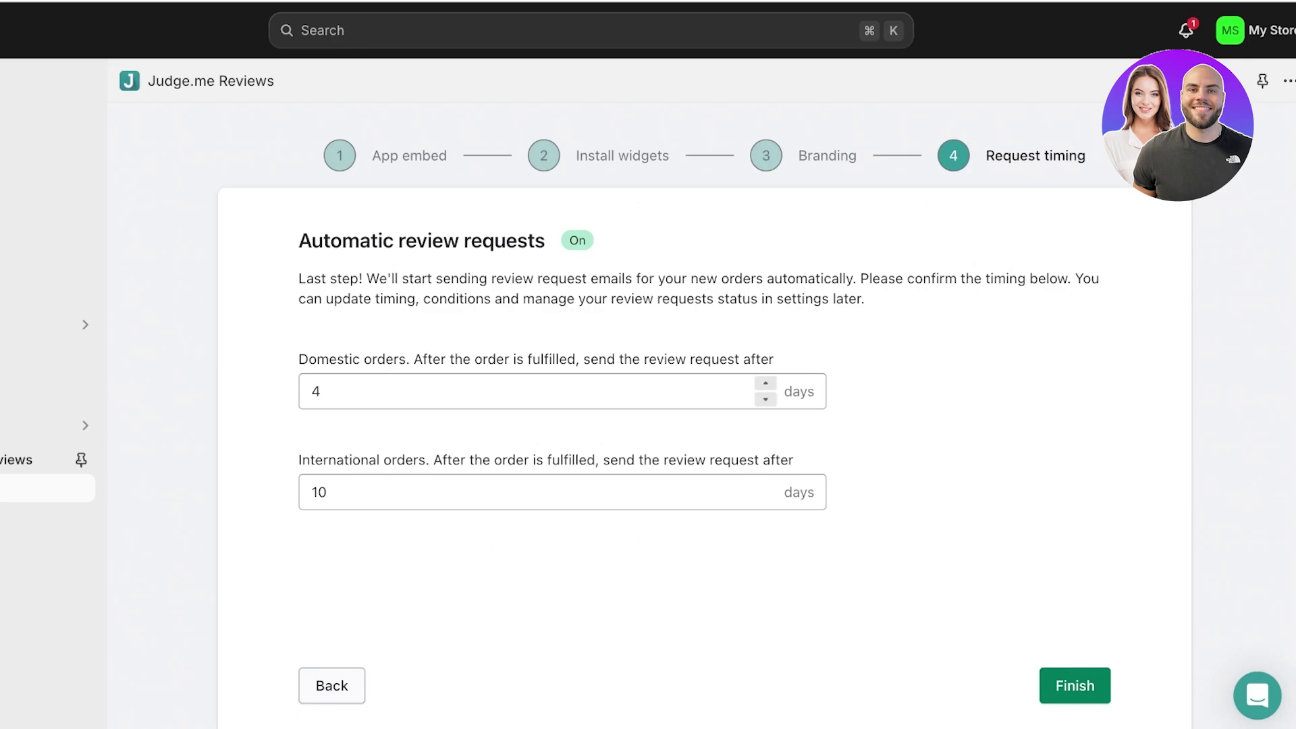
Set review requests to 3 days after domestic and 5 days after international fulfilment, finish the setup and open the Judge.me dashboard
{"action": "left_click", "coordinate": [320, 391]}
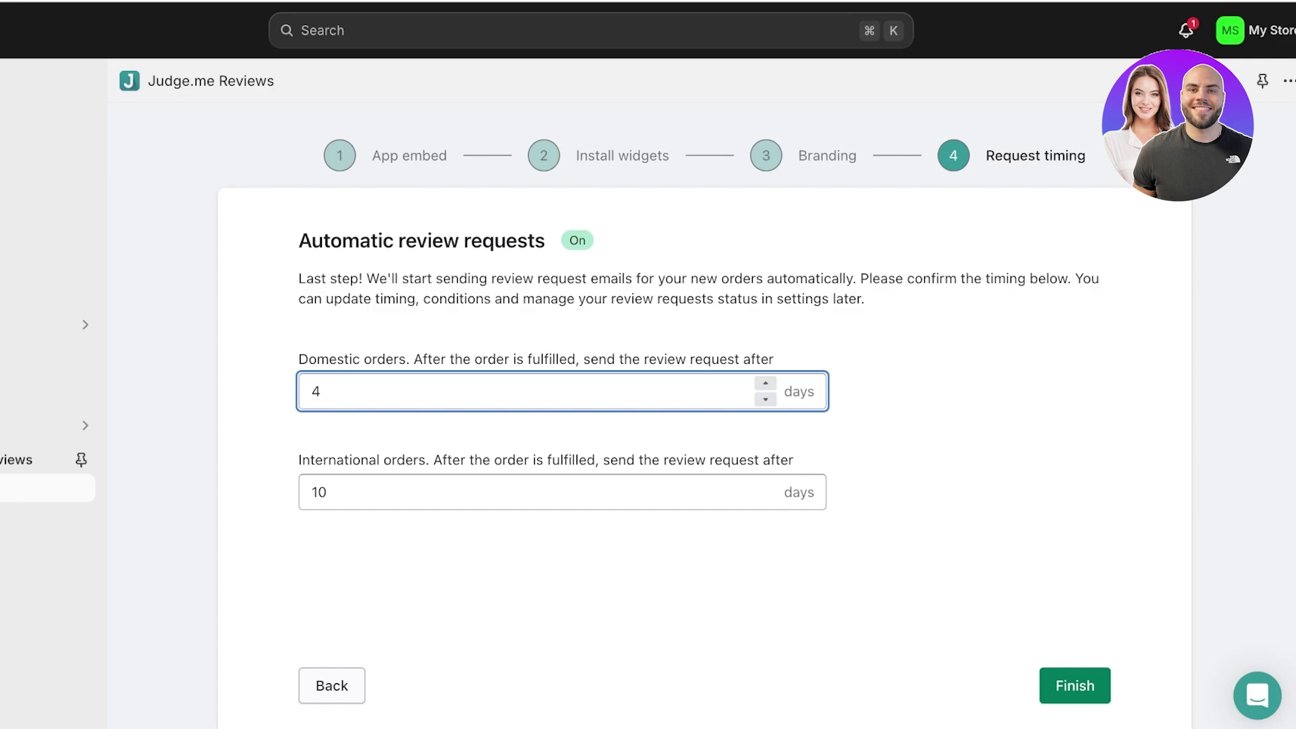
{"action": "key", "text": "BackSpace"}
{"action": "type", "text": "3"}
{"action": "key", "text": "Tab"}
{"action": "key", "text": "BackSpace"}
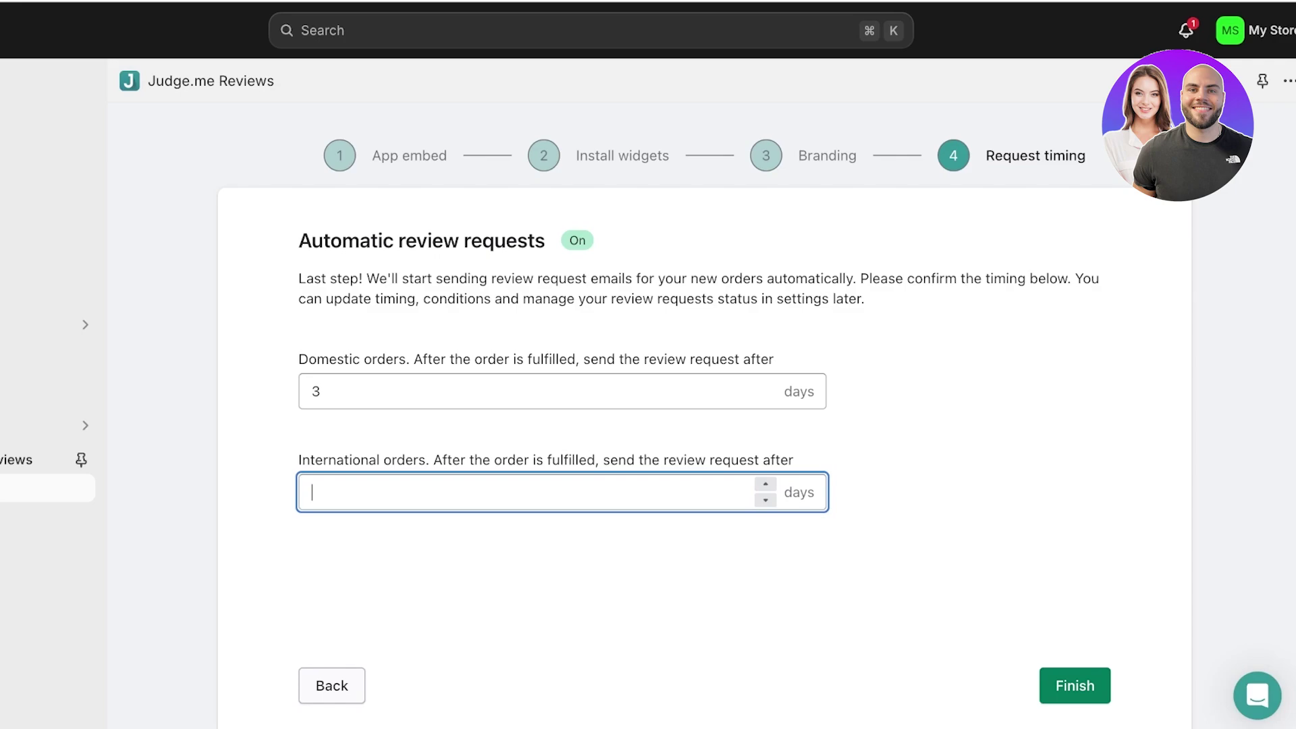
{"action": "type", "text": "2"}
{"action": "key", "text": "BackSpace"}
{"action": "type", "text": "5"}
{"action": "key", "text": "Tab"}
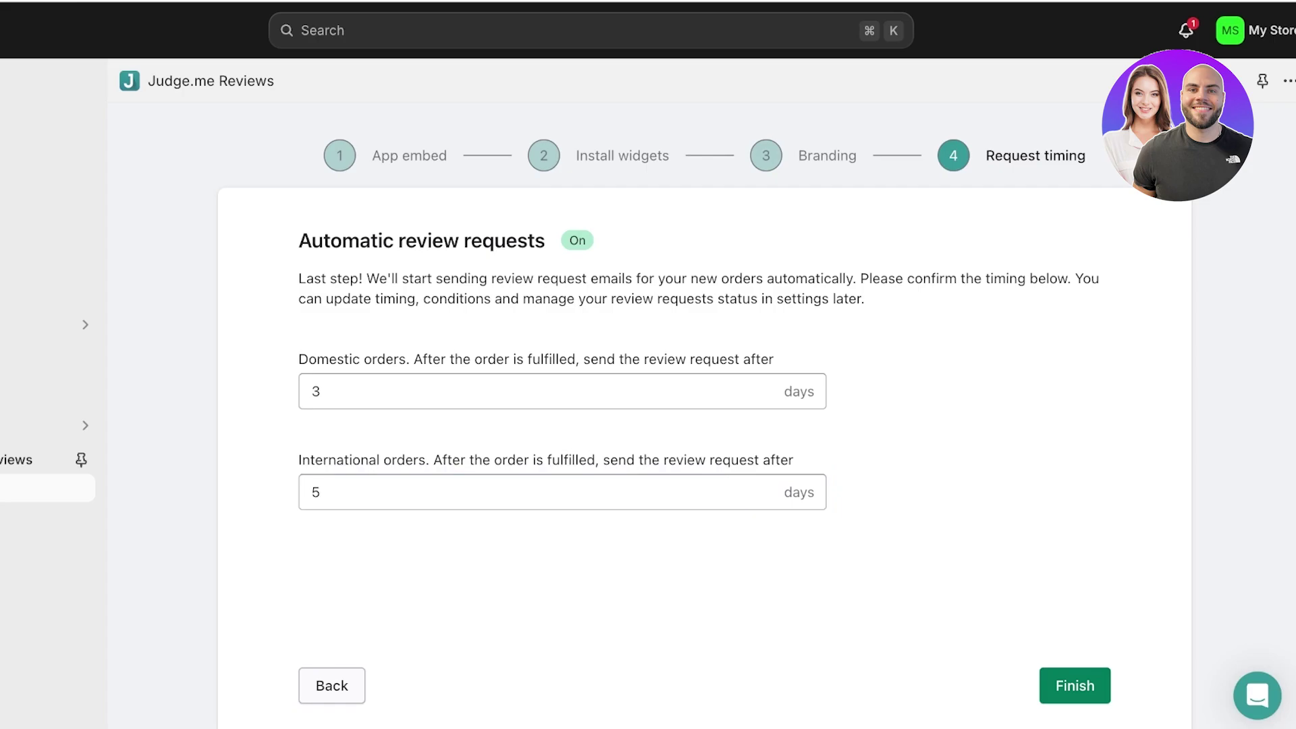
{"action": "left_click", "coordinate": [1074, 685]}
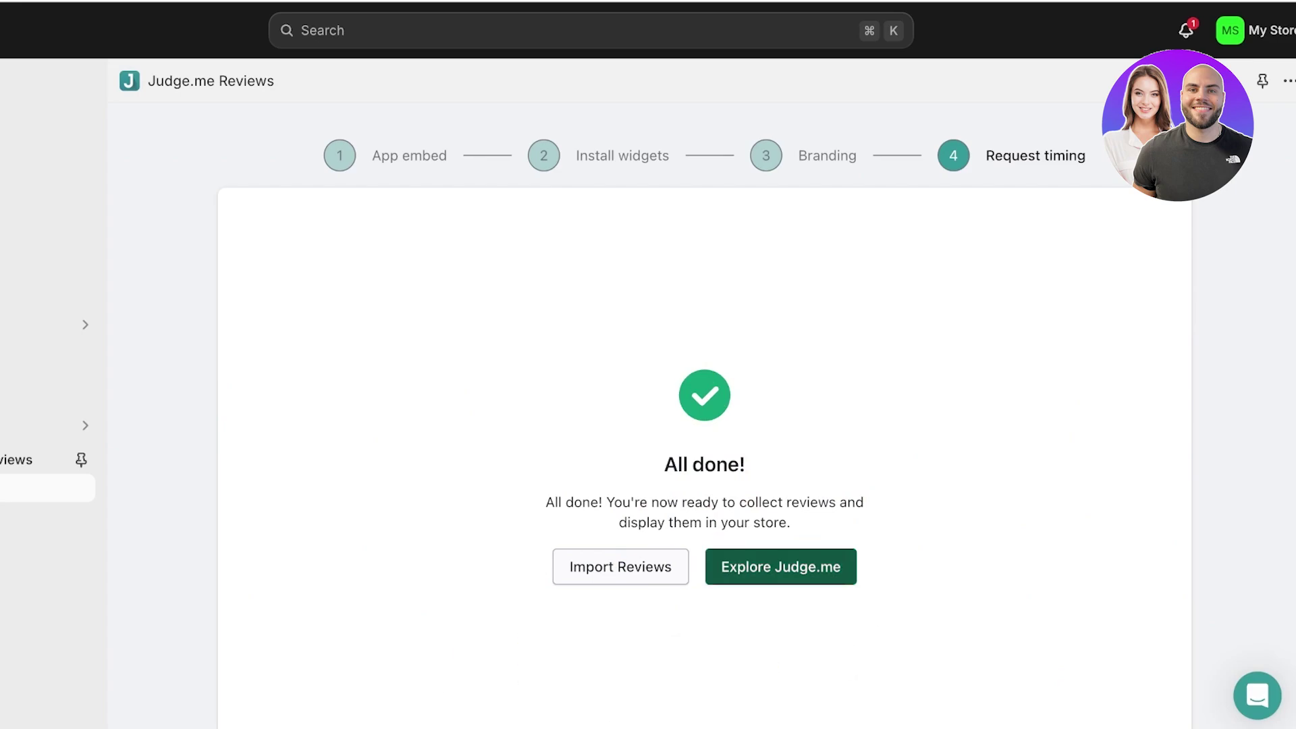
{"action": "left_click", "coordinate": [780, 566]}
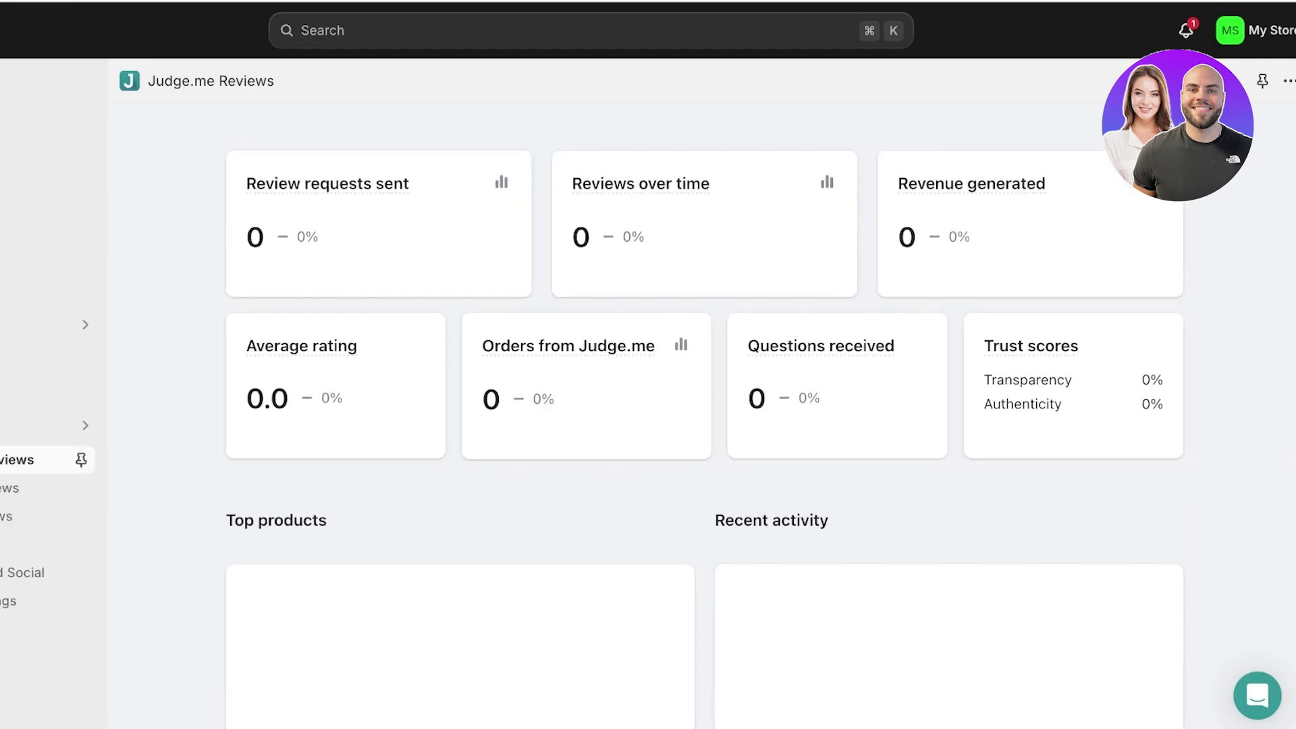
Pin Judge.me Reviews to the Shopify navigation and look over the review insights, top products and recent activity on its dashboard
{"action": "left_click", "coordinate": [81, 459]}
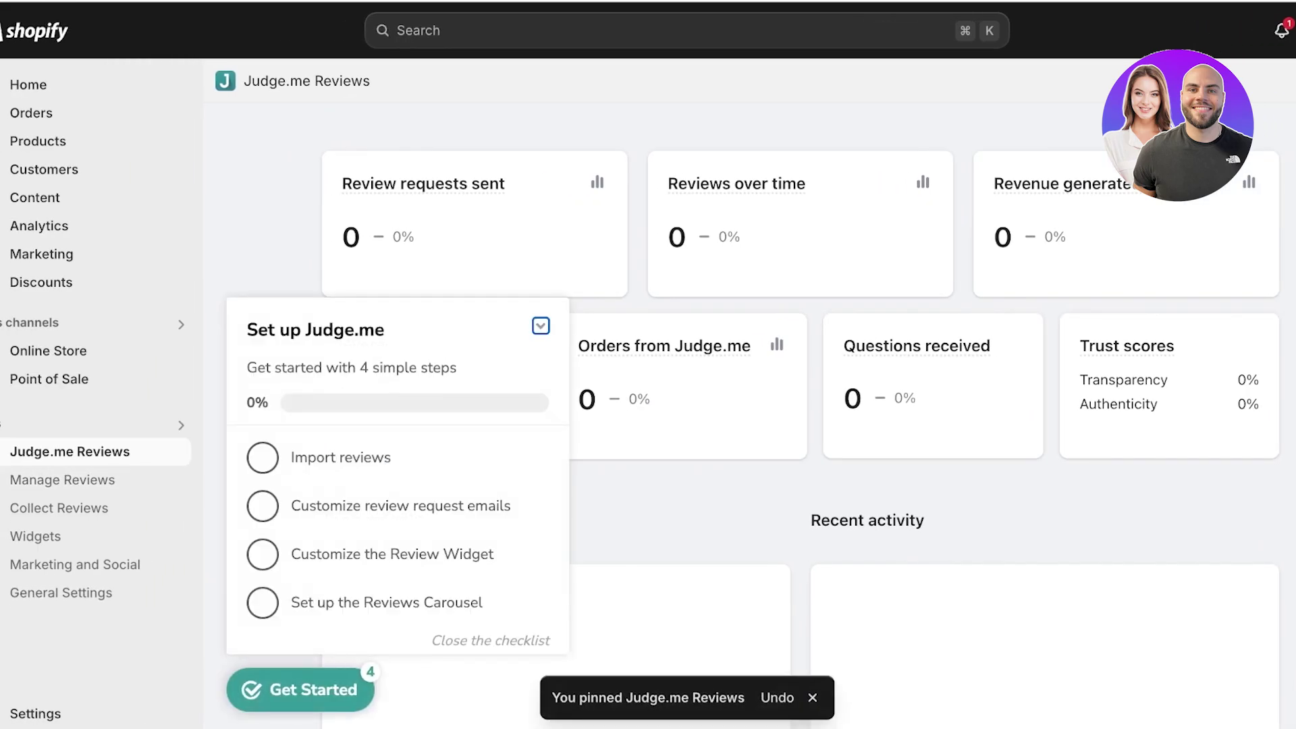
{"action": "scroll", "coordinate": [749, 415], "scroll_direction": "up", "scroll_amount": 3}
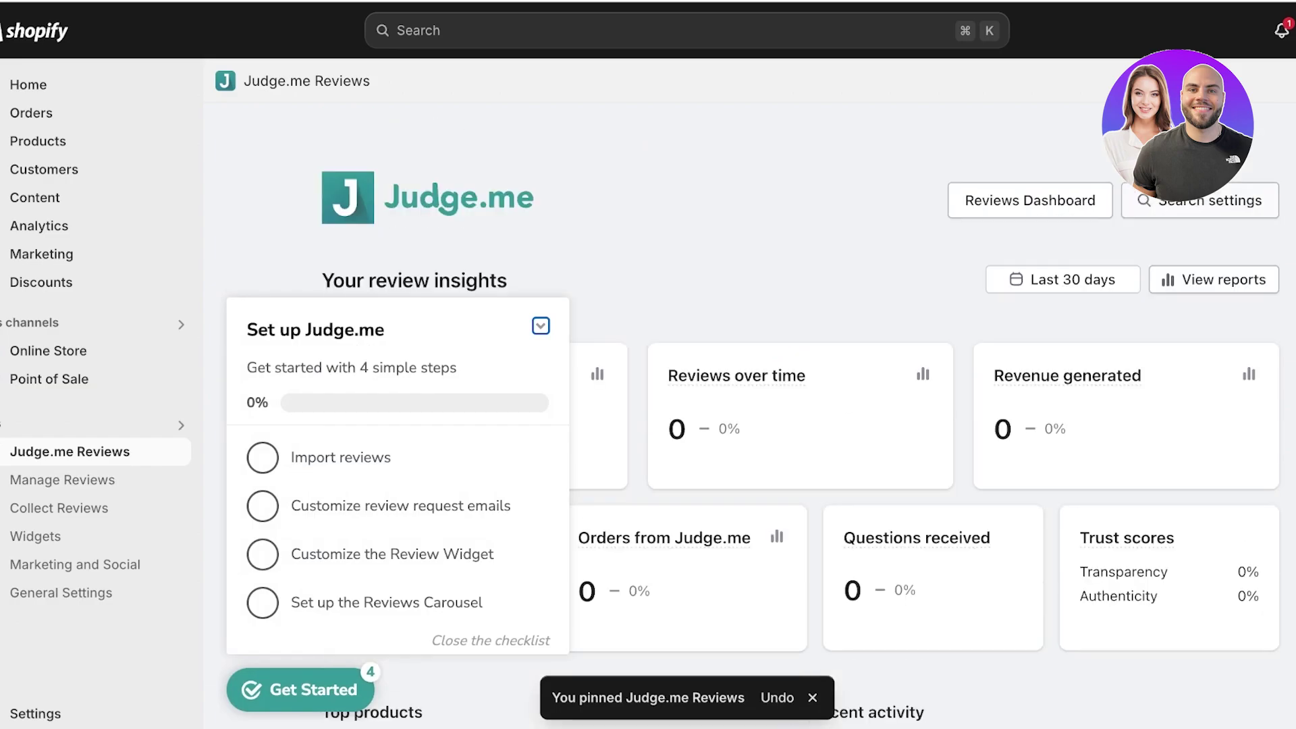
{"action": "scroll", "coordinate": [749, 416], "scroll_direction": "down", "scroll_amount": 4}
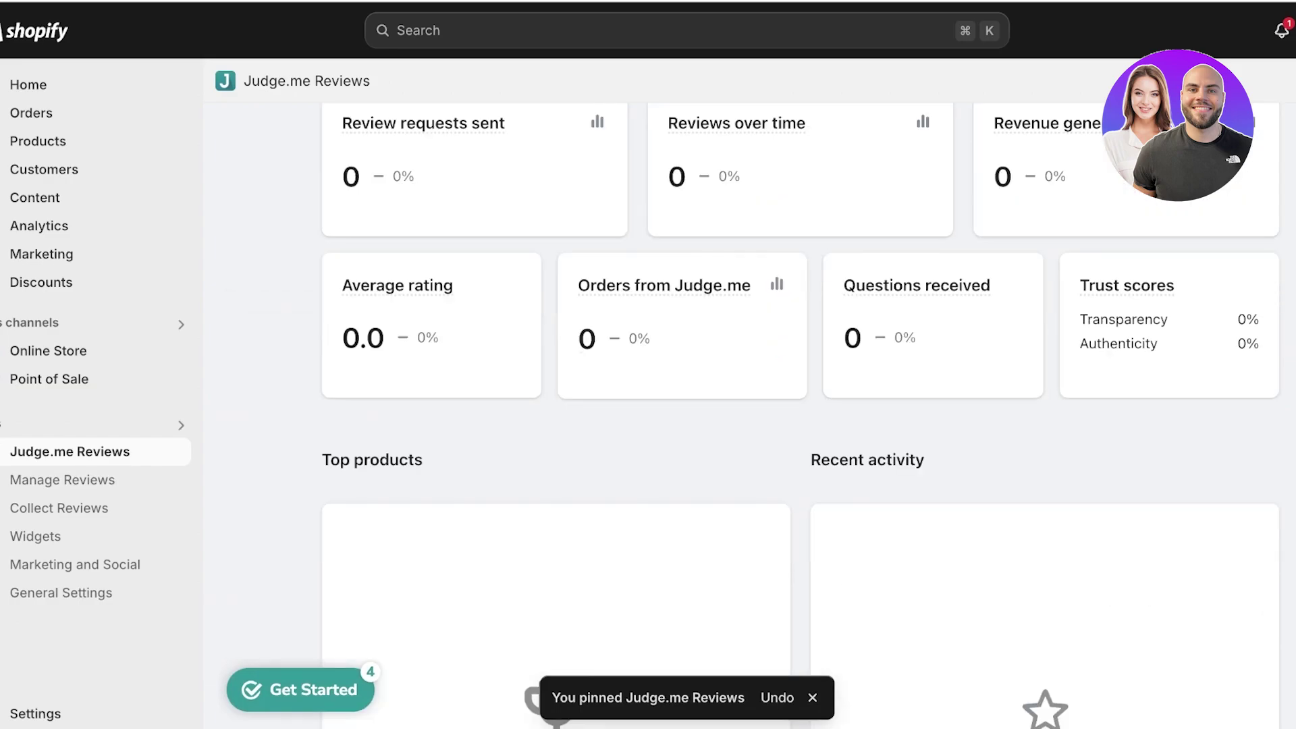
{"action": "scroll", "coordinate": [800, 418], "scroll_direction": "up", "scroll_amount": 3}
{"action": "mouse_move", "coordinate": [736, 361]}
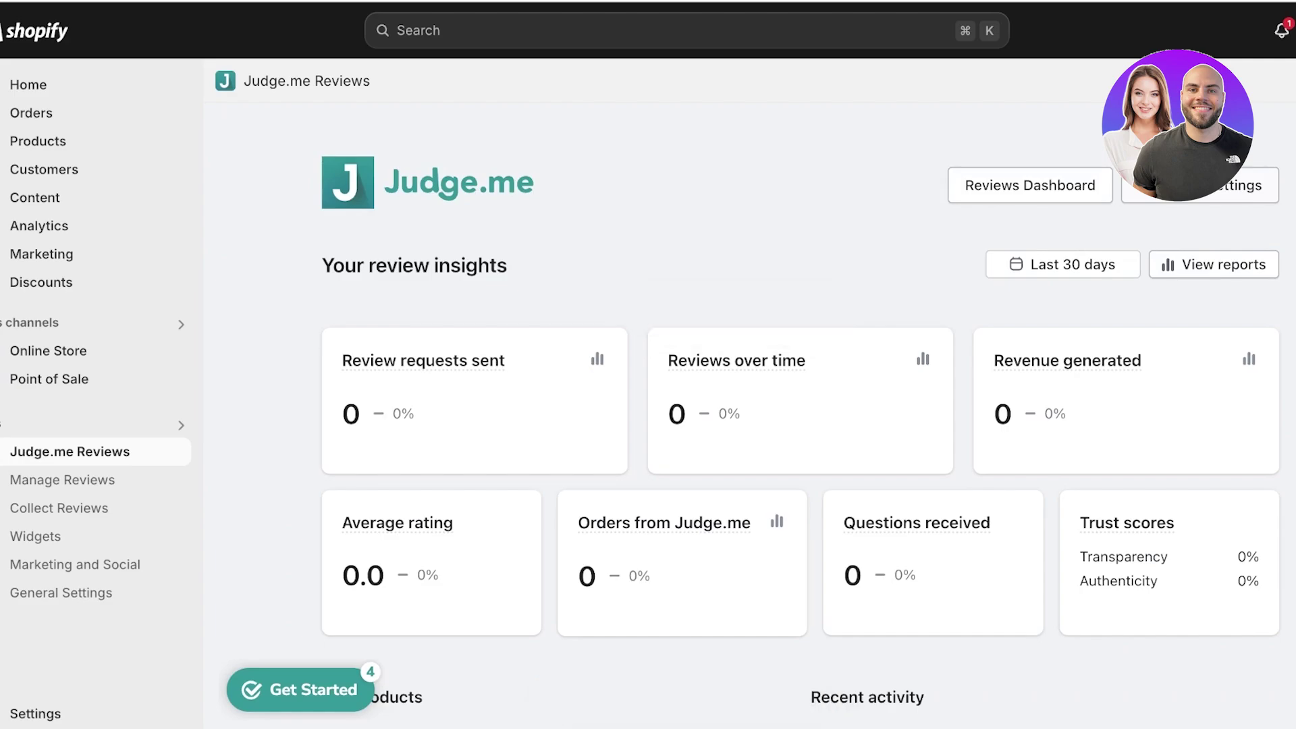
{"action": "mouse_move", "coordinate": [398, 523]}
{"action": "scroll", "coordinate": [800, 429], "scroll_direction": "down", "scroll_amount": 2}
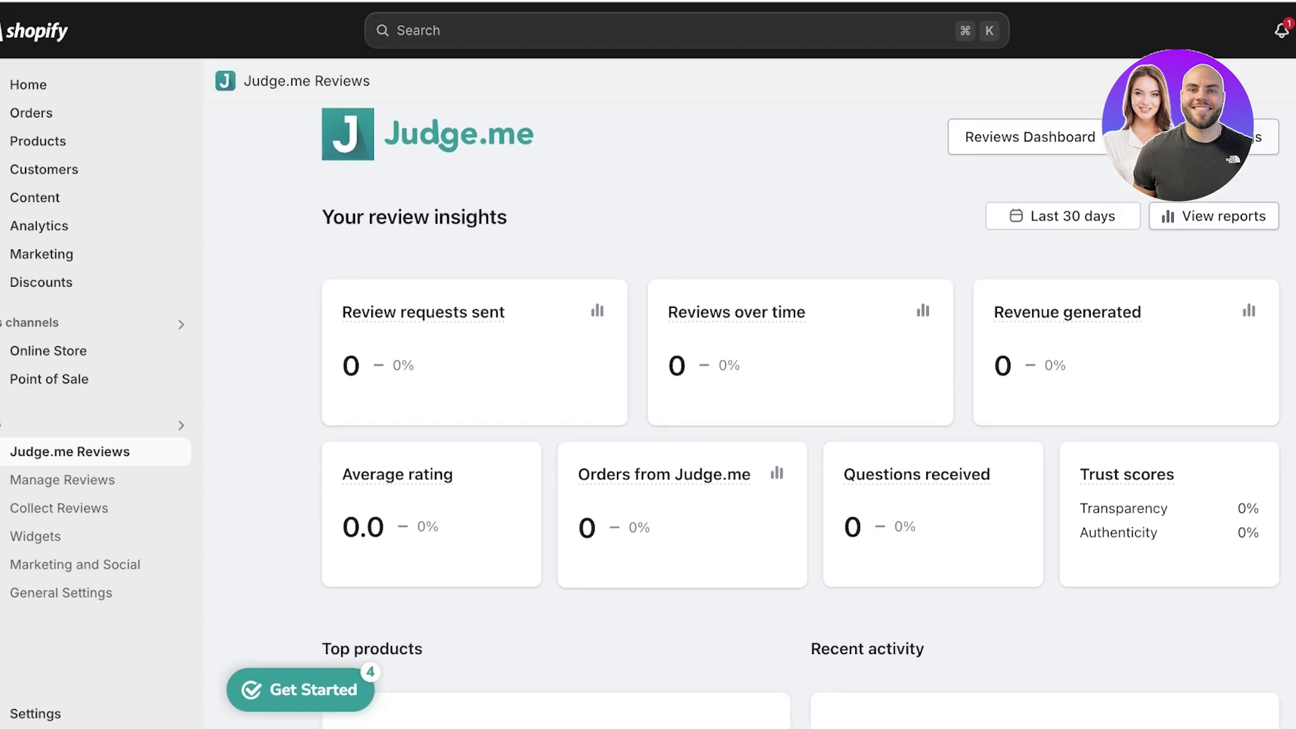
{"action": "scroll", "coordinate": [800, 429], "scroll_direction": "down", "scroll_amount": 10}
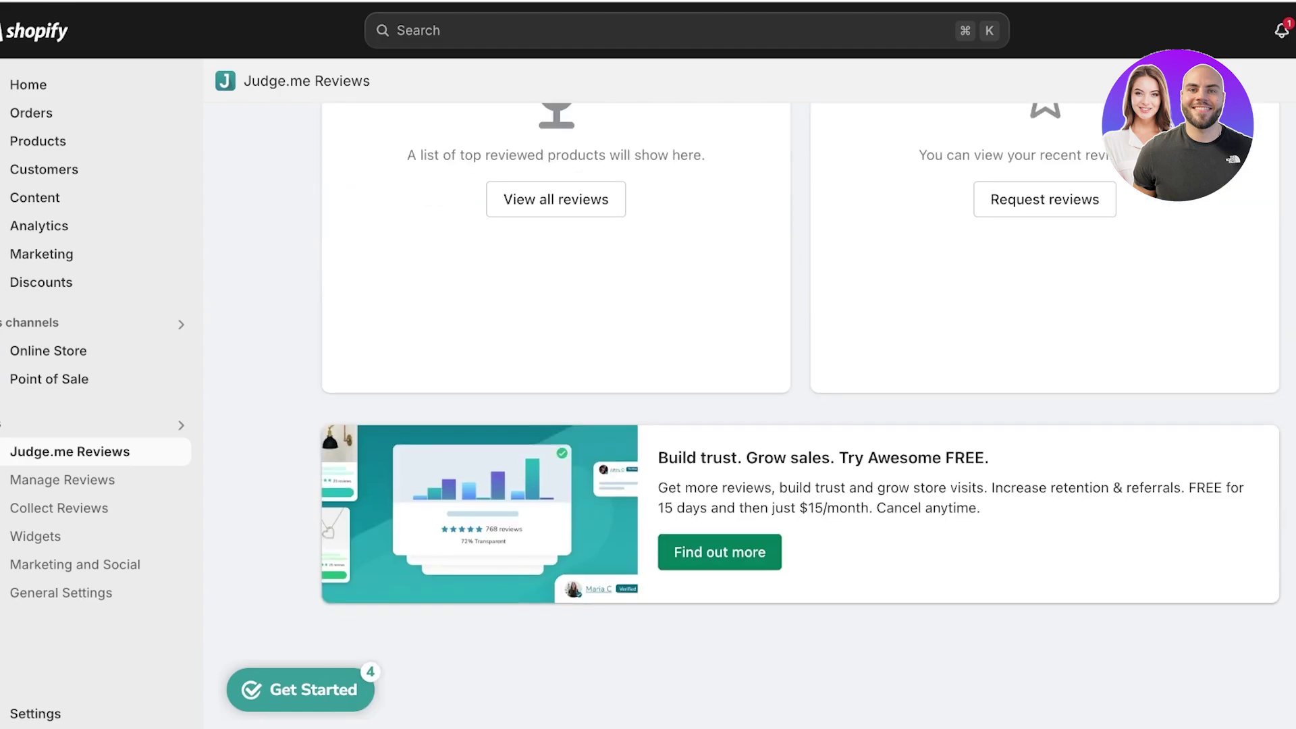
{"action": "scroll", "coordinate": [799, 429], "scroll_direction": "up", "scroll_amount": 5}
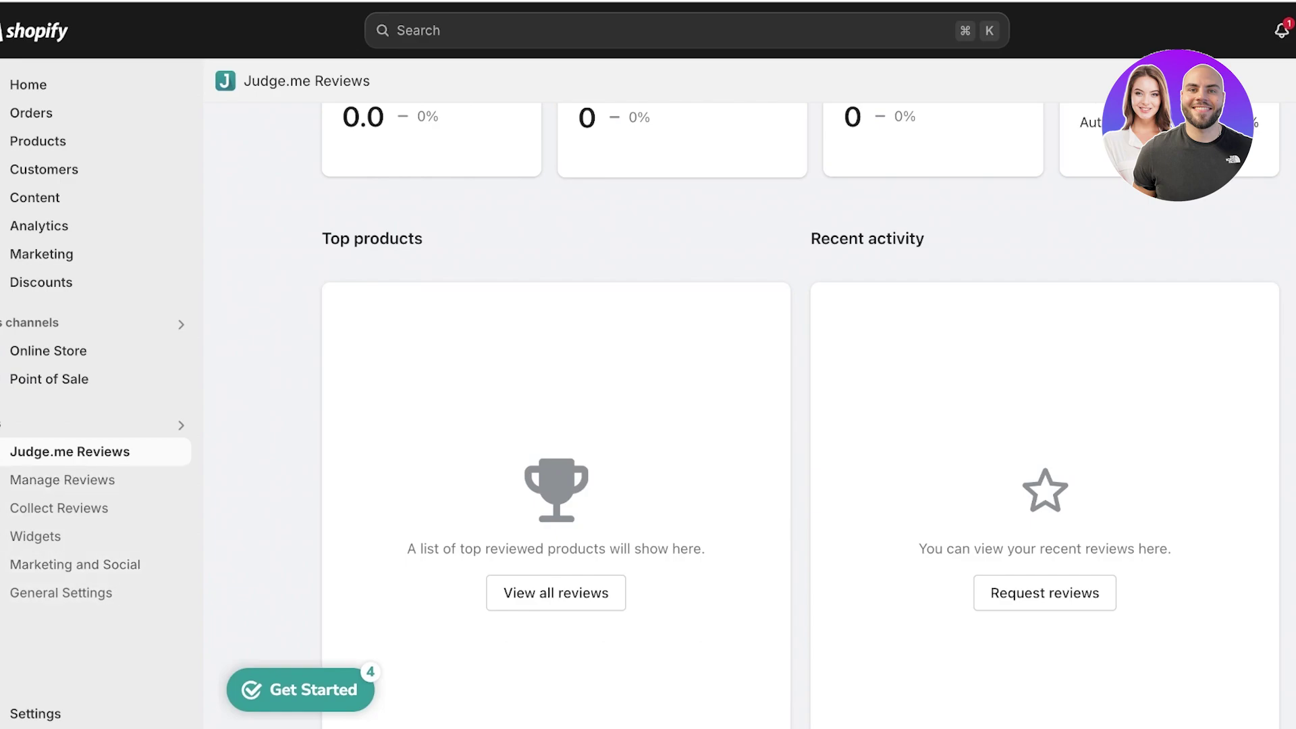
Go to Manage Reviews and look over the Reviews Dashboard with its import and review request options
{"action": "left_click", "coordinate": [62, 479]}
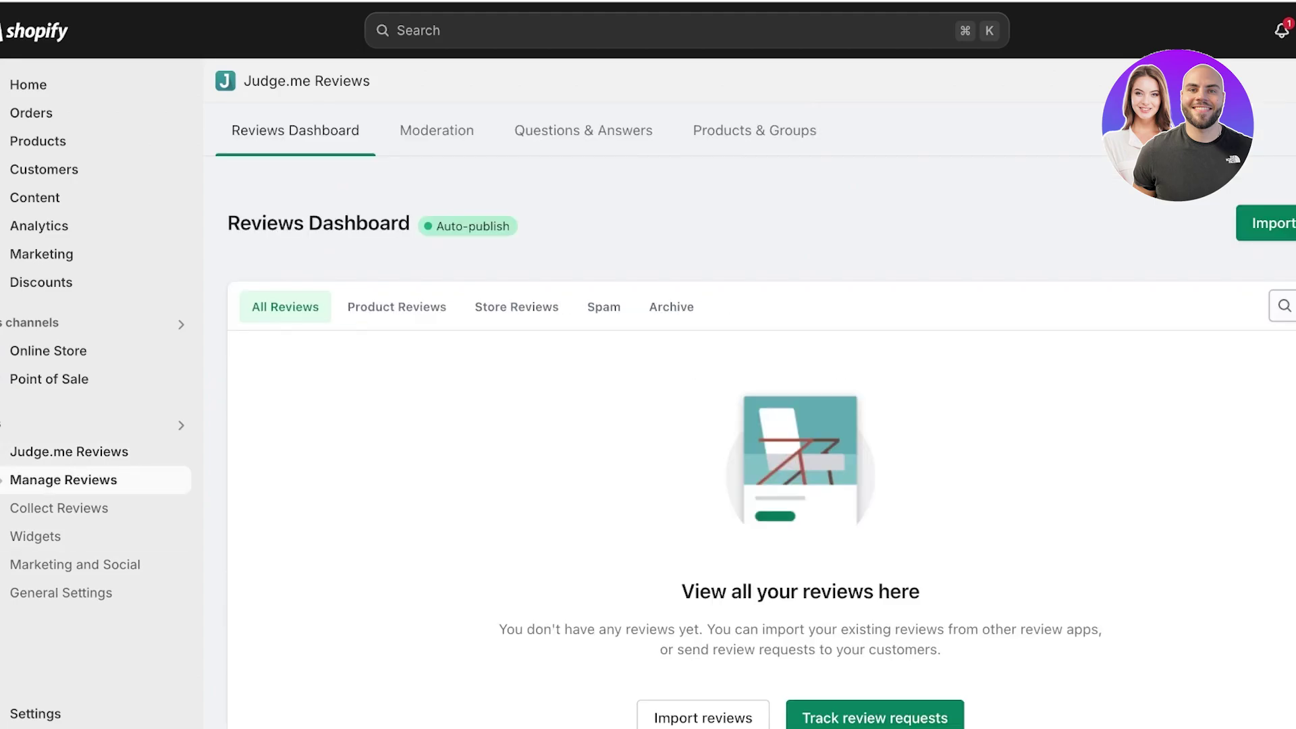
{"action": "scroll", "coordinate": [761, 405], "scroll_direction": "down", "scroll_amount": 3}
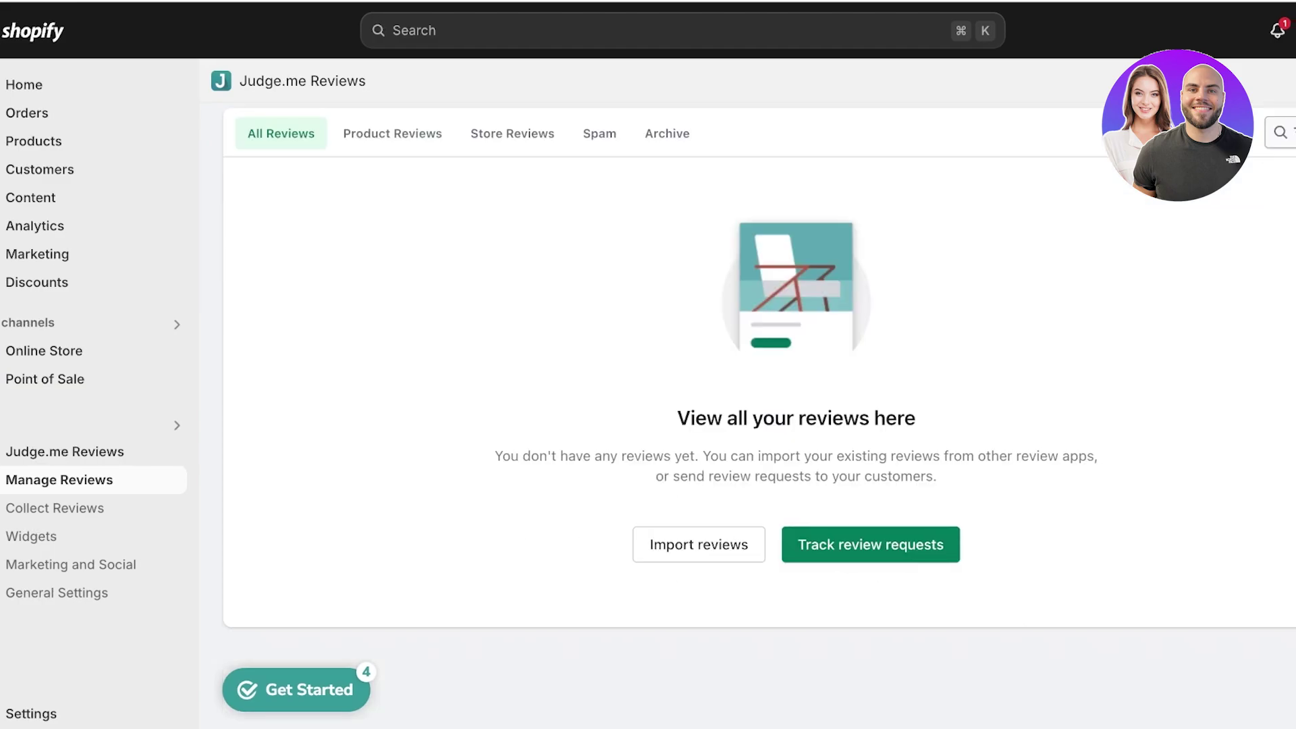
{"action": "scroll", "coordinate": [700, 405], "scroll_direction": "up", "scroll_amount": 3}
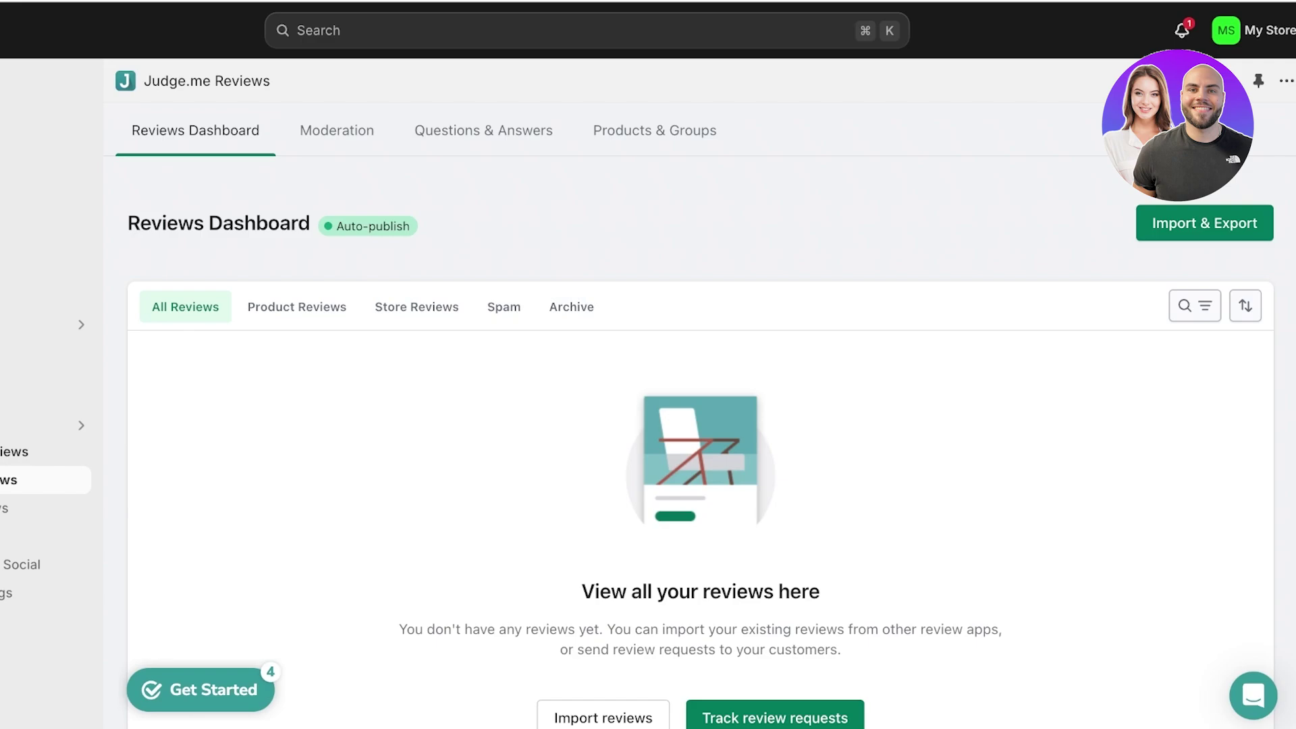
In the Moderation settings, try publishing reviews manually and switch back to publishing new reviews automatically
{"action": "left_click", "coordinate": [337, 130]}
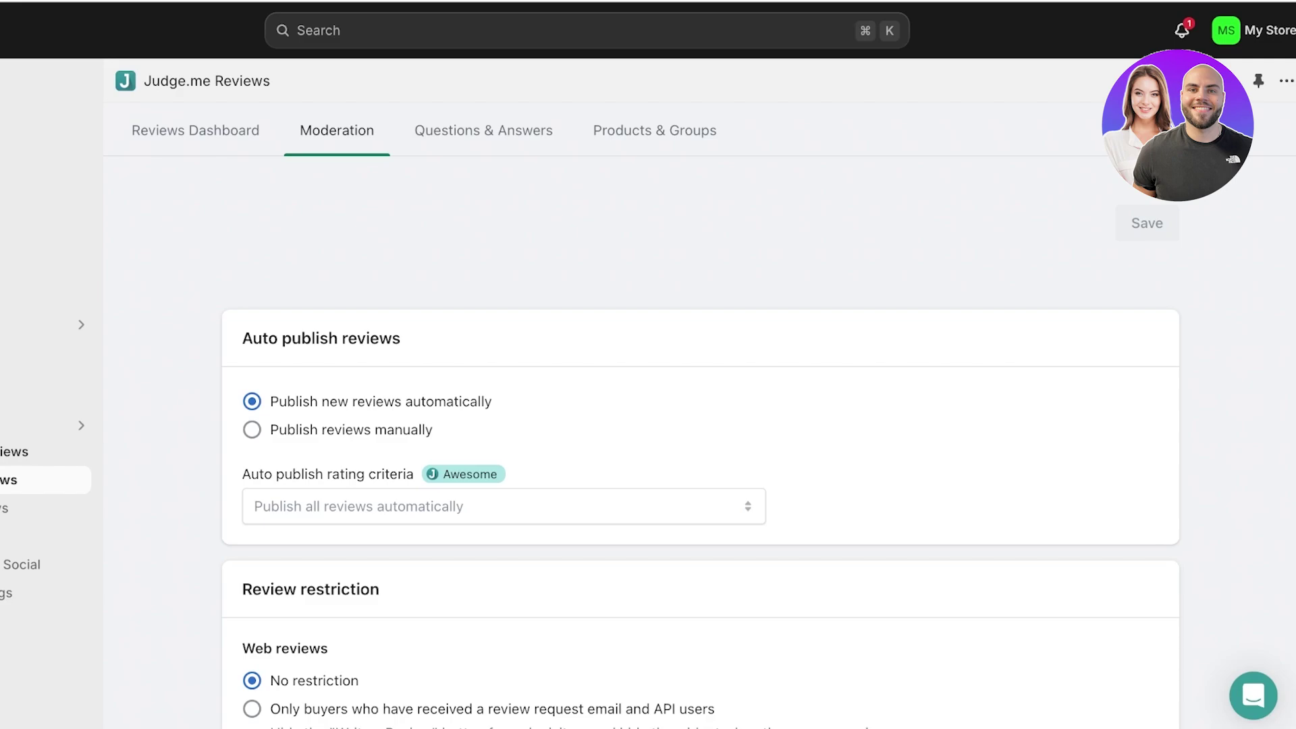
{"action": "scroll", "coordinate": [700, 439], "scroll_direction": "down", "scroll_amount": 2}
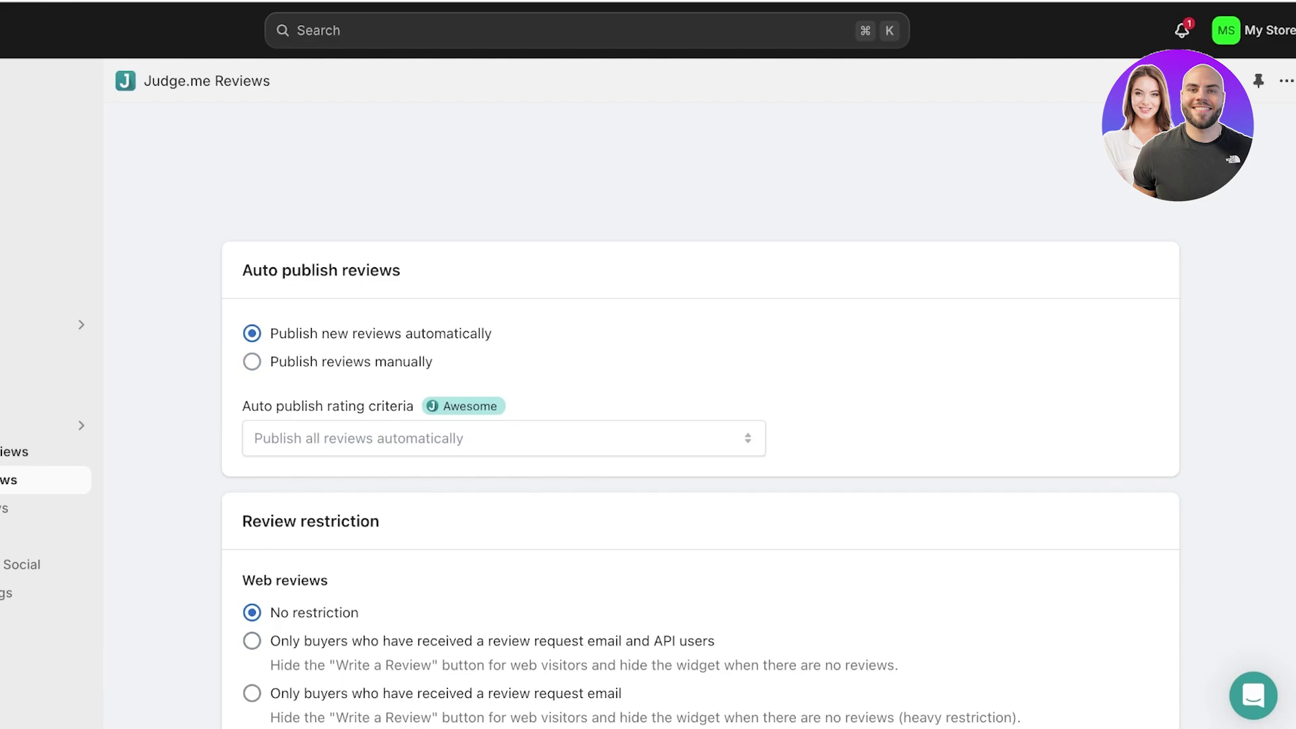
{"action": "left_click", "coordinate": [252, 361]}
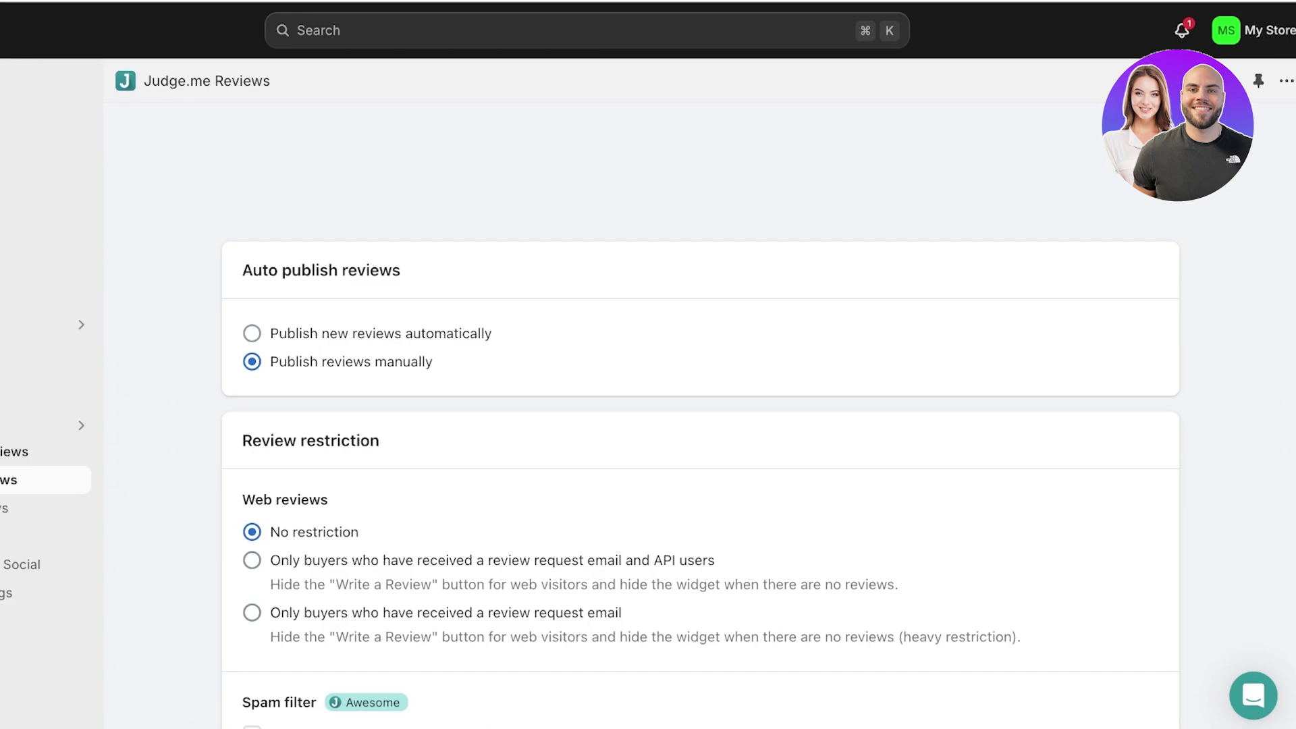
{"action": "left_click", "coordinate": [252, 333]}
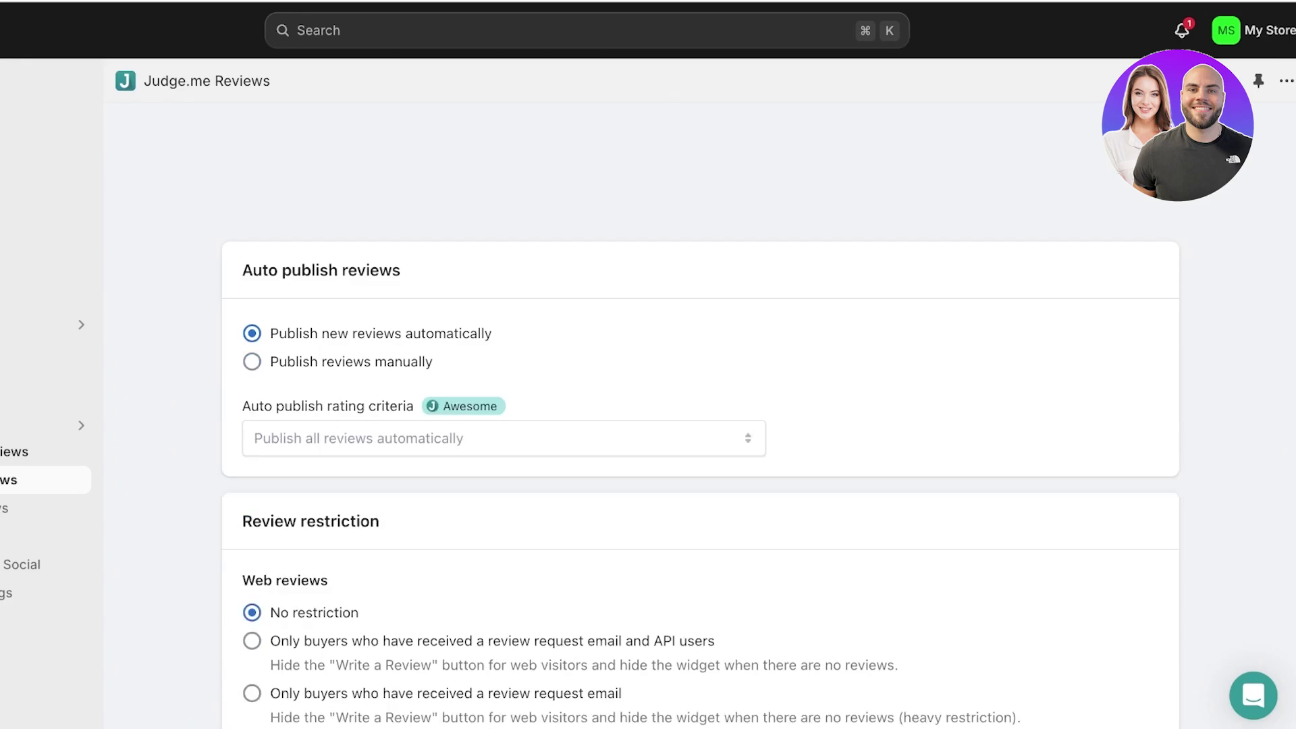
Try restricting web reviews to only buyers who have received a review request email, and return to No restriction
{"action": "scroll", "coordinate": [699, 466], "scroll_direction": "down", "scroll_amount": 5}
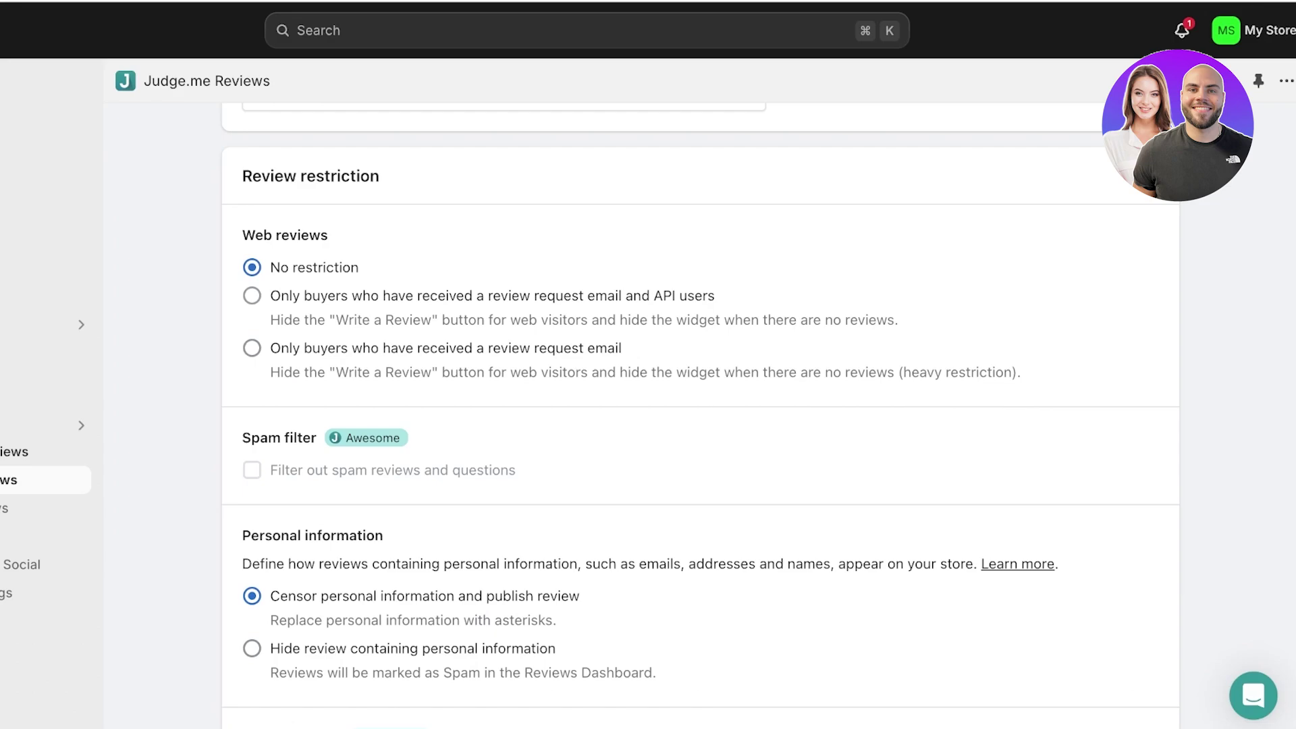
{"action": "left_click", "coordinate": [252, 347]}
{"action": "left_click", "coordinate": [251, 267]}
{"action": "scroll", "coordinate": [700, 410], "scroll_direction": "down", "scroll_amount": 3}
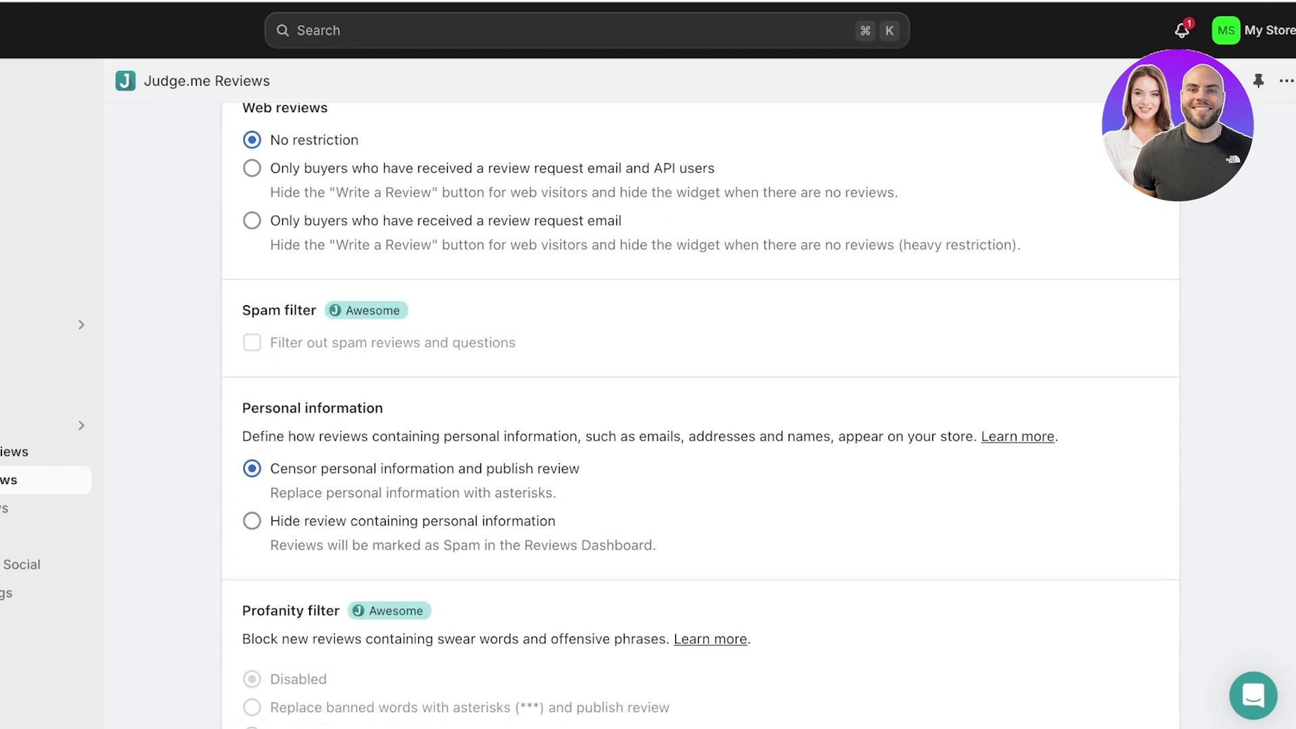
Try hiding reviews containing personal information, switch back to censoring it and publishing the review, and look over the profanity filter options
{"action": "scroll", "coordinate": [700, 410], "scroll_direction": "up", "scroll_amount": 4}
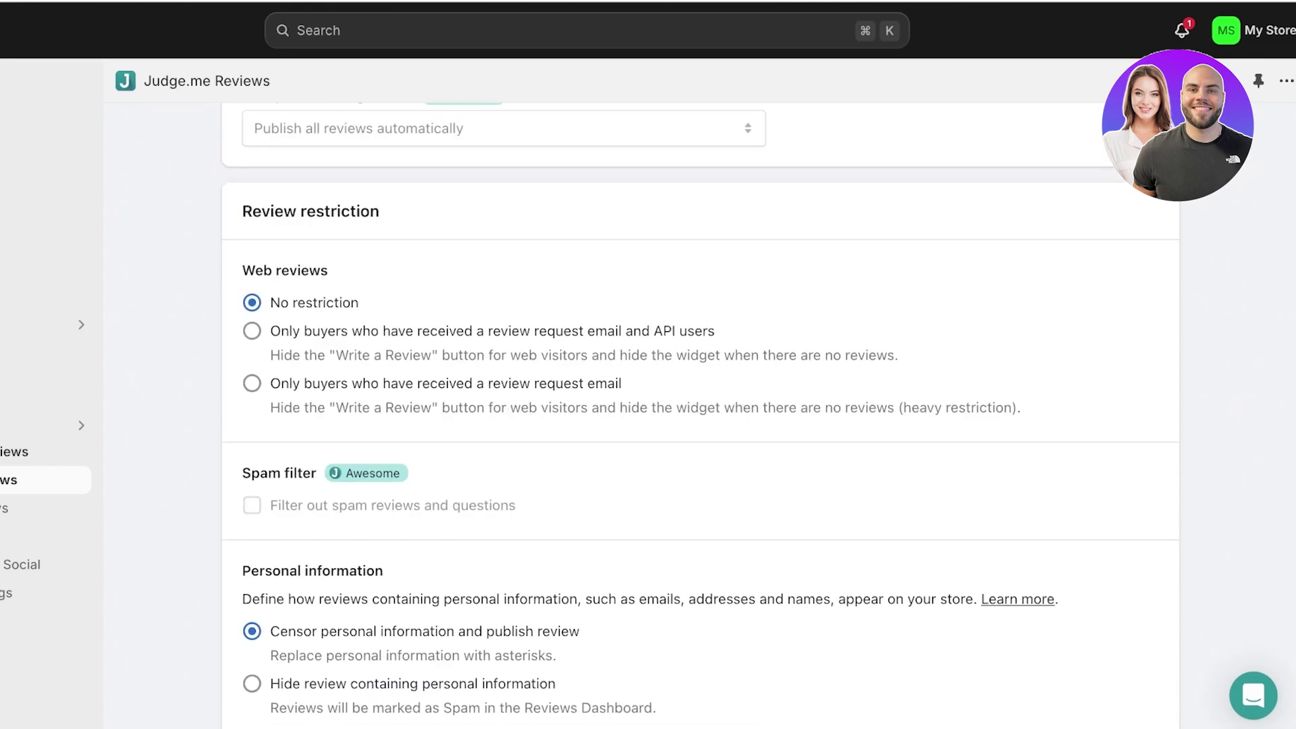
{"action": "scroll", "coordinate": [701, 410], "scroll_direction": "down", "scroll_amount": 5}
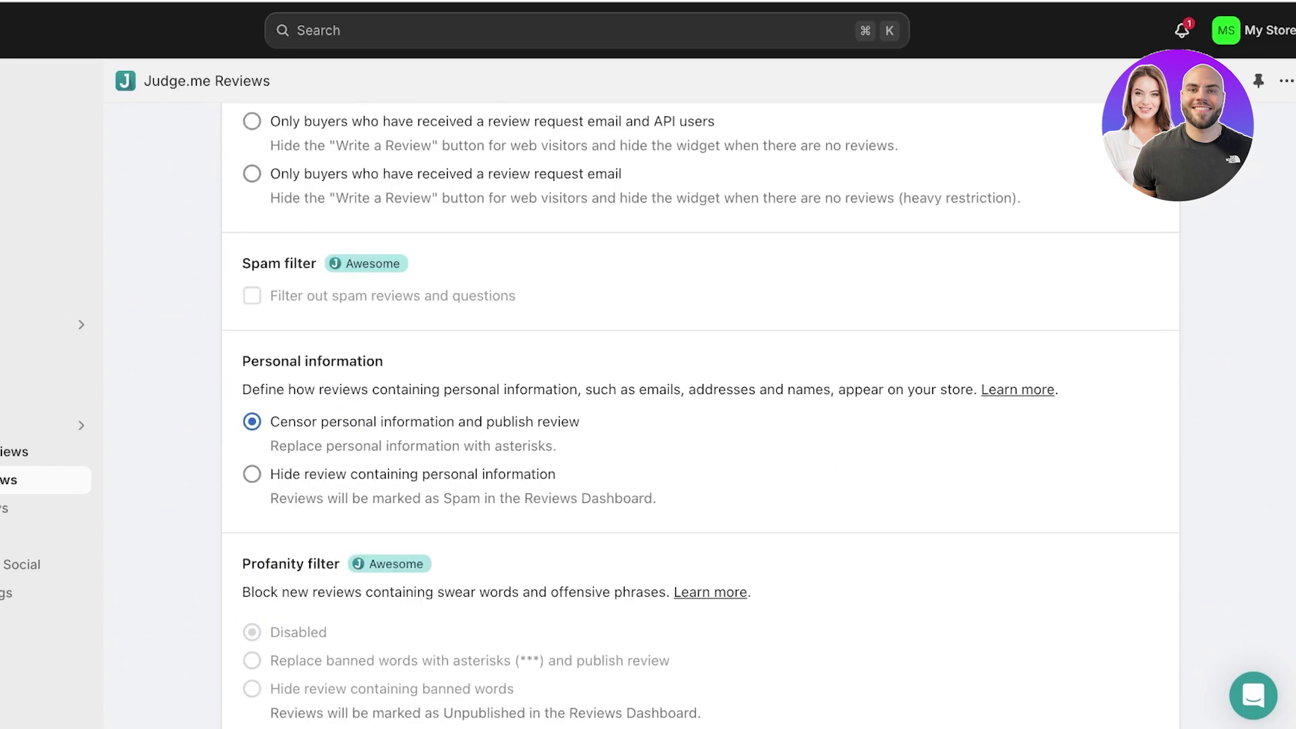
{"action": "scroll", "coordinate": [700, 415], "scroll_direction": "down", "scroll_amount": 1}
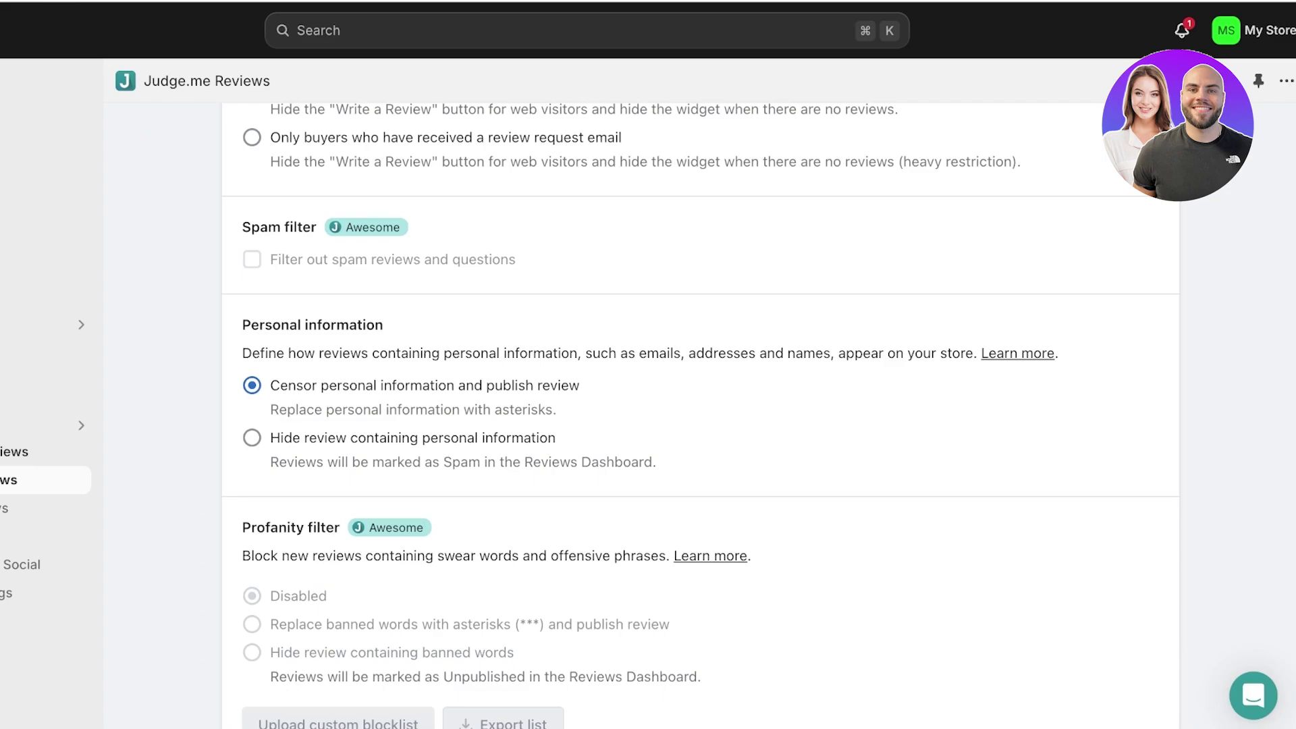
{"action": "left_click", "coordinate": [252, 437]}
{"action": "left_click", "coordinate": [251, 385]}
{"action": "scroll", "coordinate": [699, 416], "scroll_direction": "down", "scroll_amount": 5}
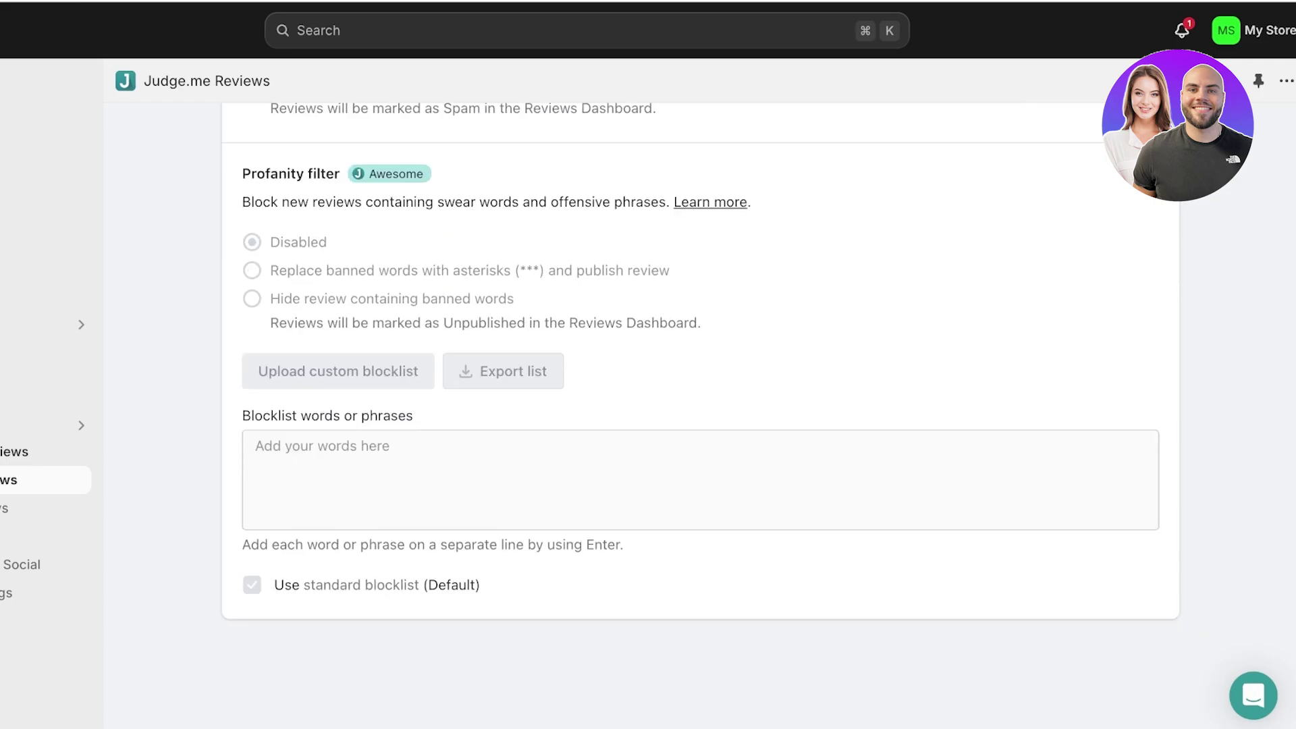
{"action": "scroll", "coordinate": [700, 416], "scroll_direction": "up", "scroll_amount": 14}
Look through the Questions & Answers, Products & Groups, Collect Reviews, and Marketing and Social pages
{"action": "left_click", "coordinate": [483, 130]}
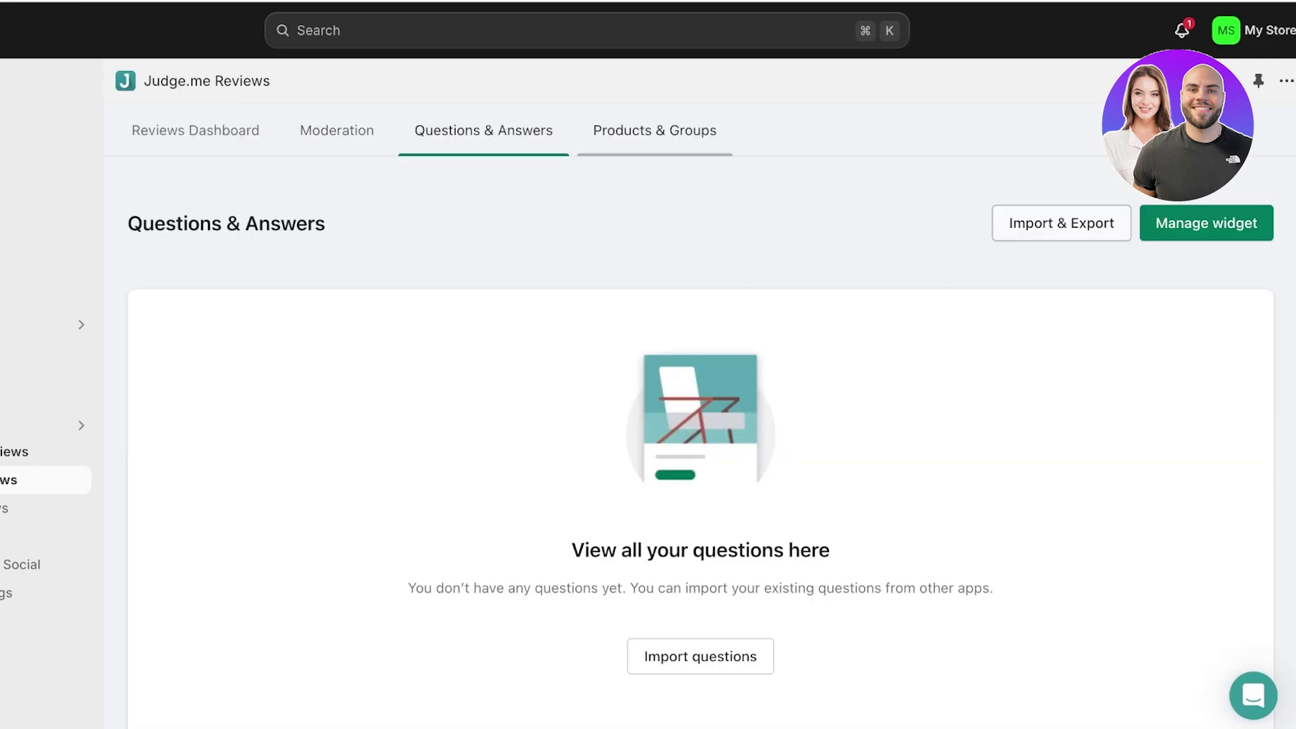
{"action": "left_click", "coordinate": [654, 130]}
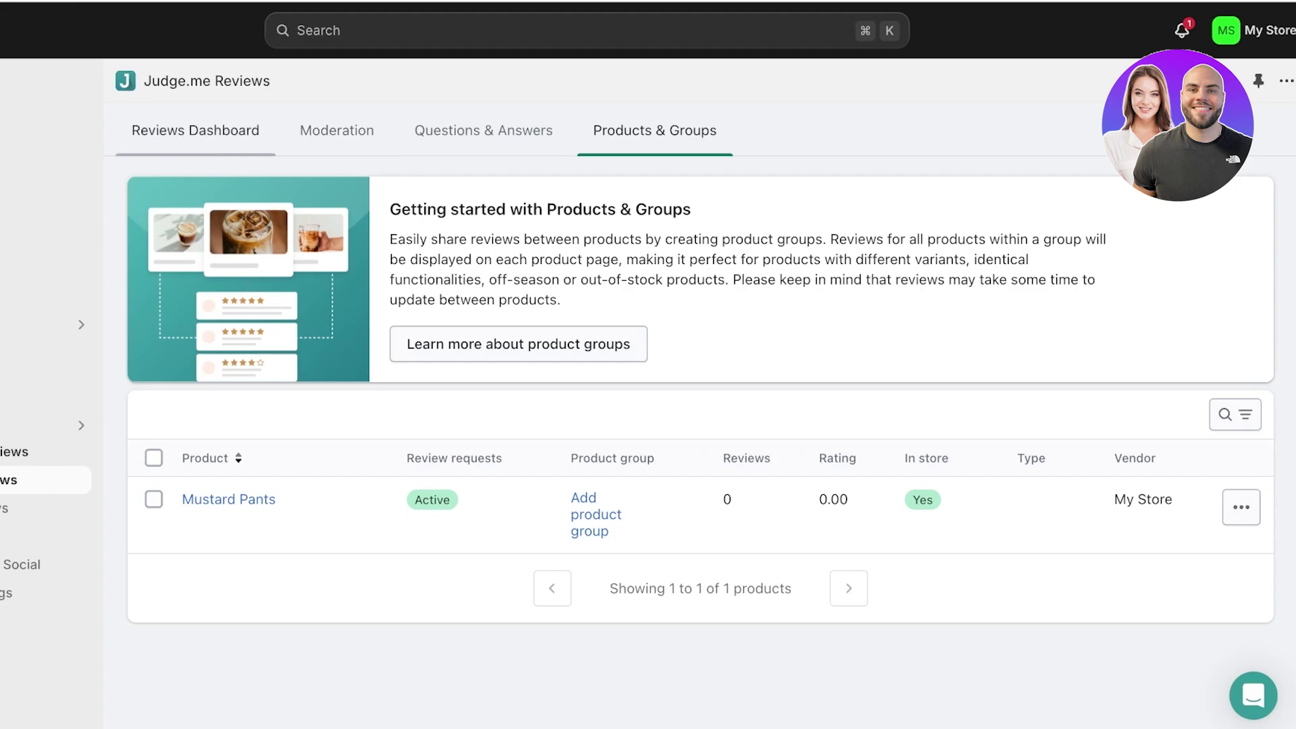
{"action": "left_click", "coordinate": [195, 130]}
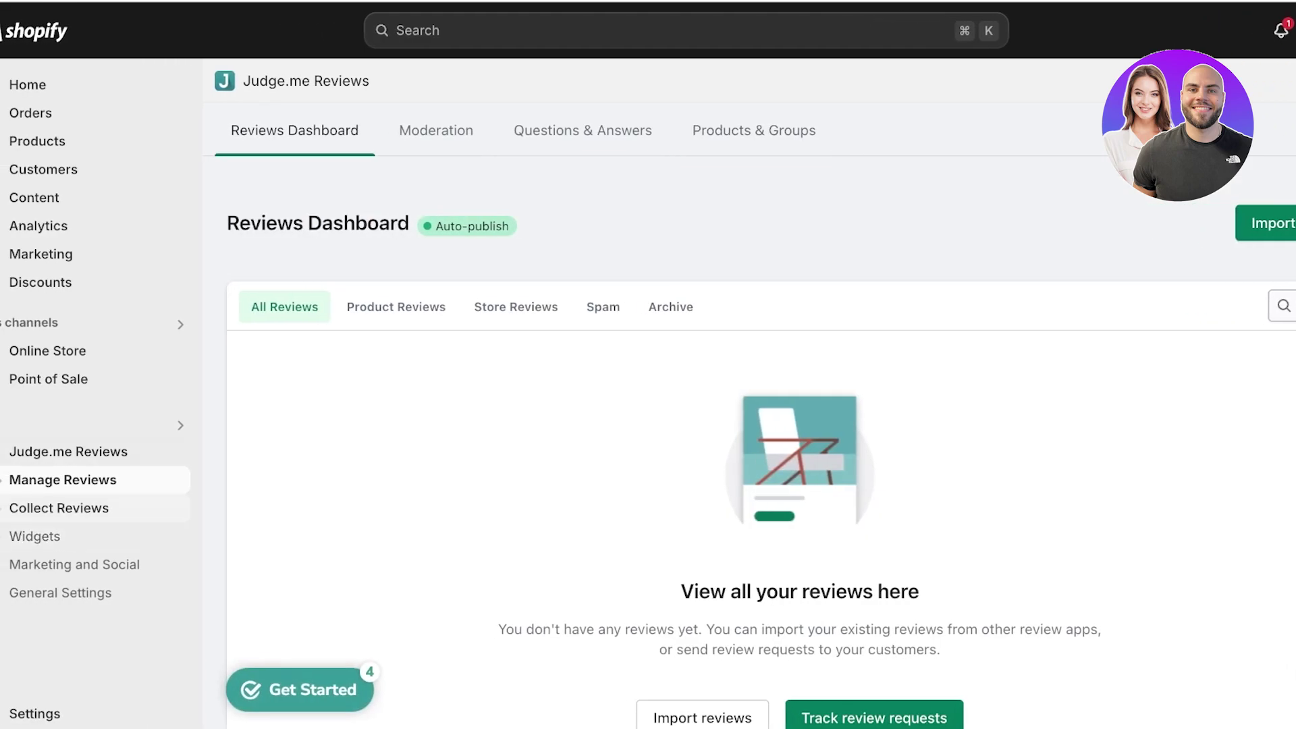
{"action": "left_click", "coordinate": [58, 507]}
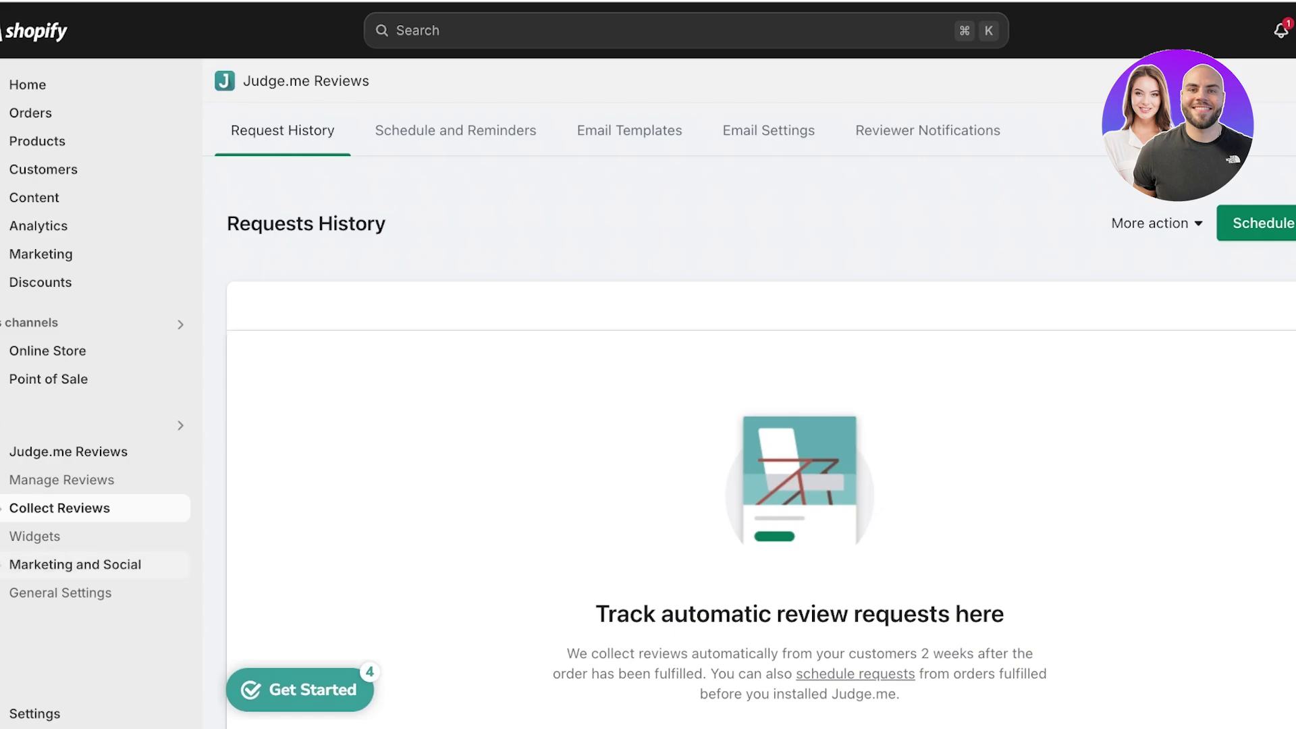
{"action": "left_click", "coordinate": [74, 564]}
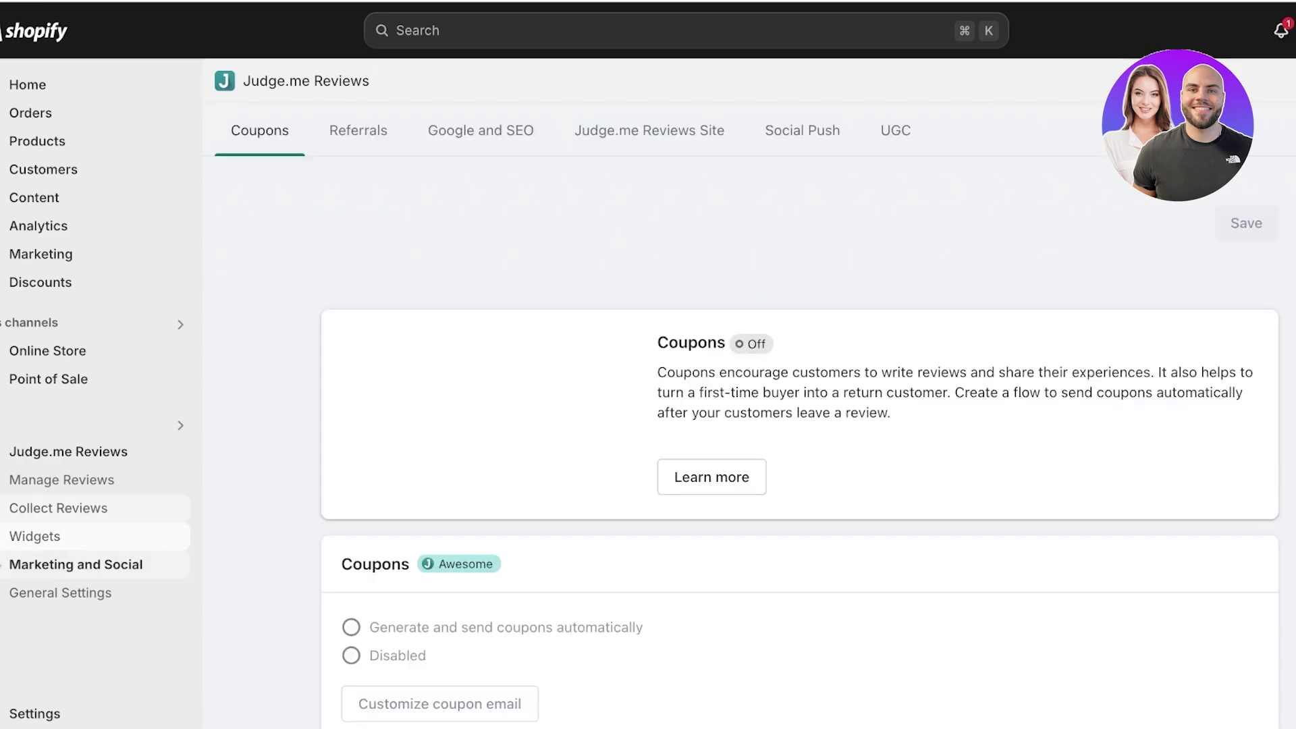
Examine the available Judge.me widgets, from the Review Widget and Reviews Carousel through to the All Reviews Counter
{"action": "left_click", "coordinate": [35, 536]}
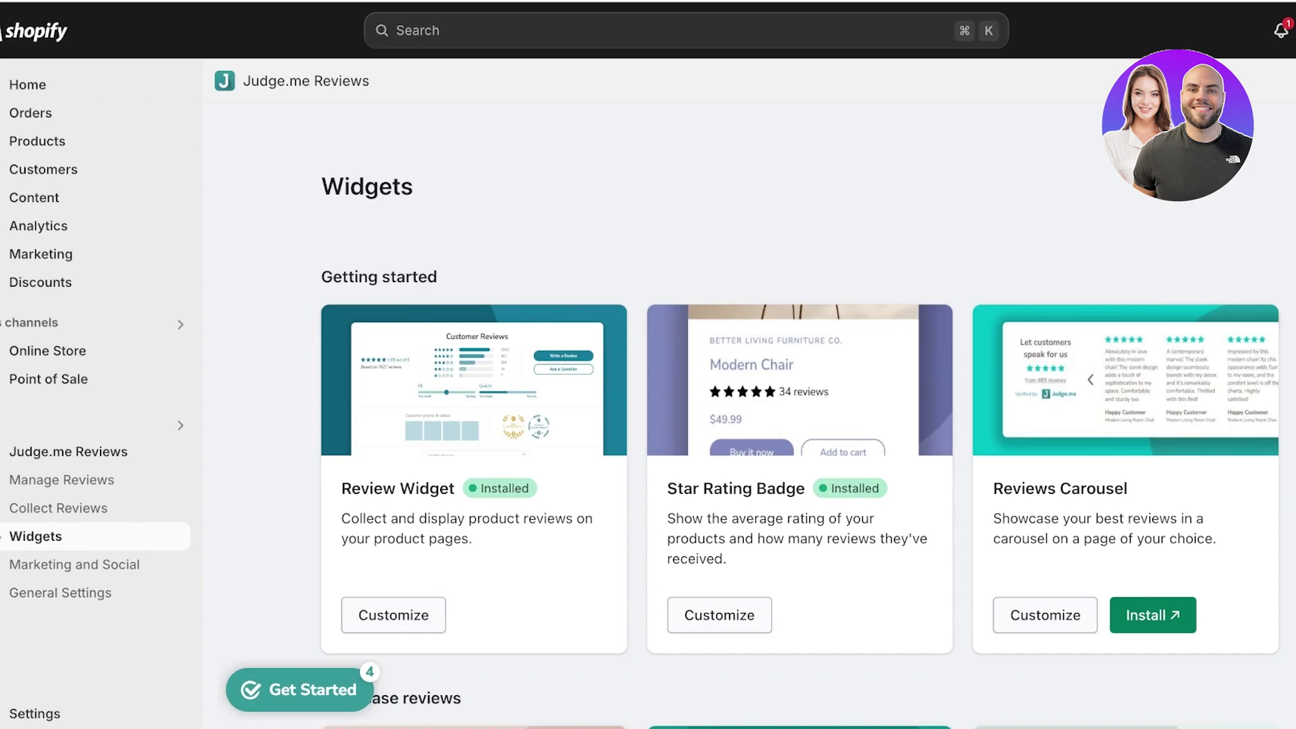
{"action": "scroll", "coordinate": [749, 405], "scroll_direction": "down", "scroll_amount": 4}
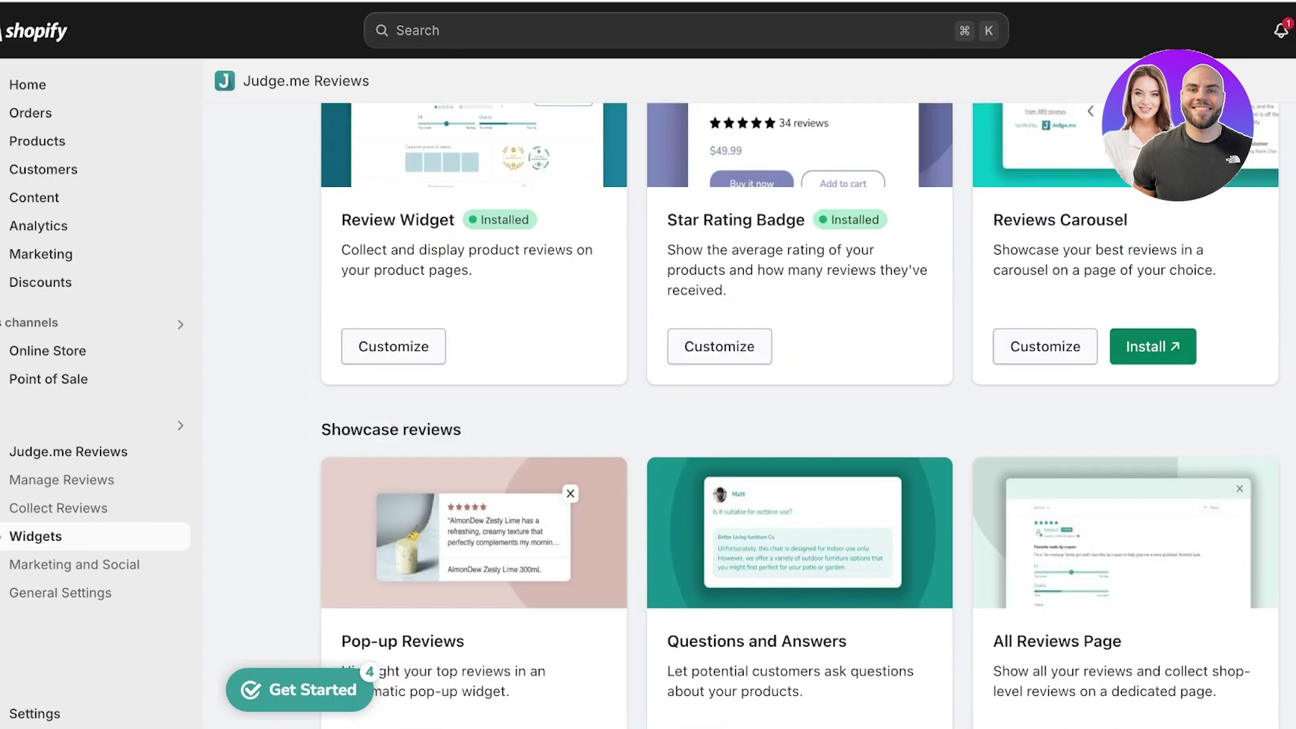
{"action": "scroll", "coordinate": [749, 405], "scroll_direction": "down", "scroll_amount": 2}
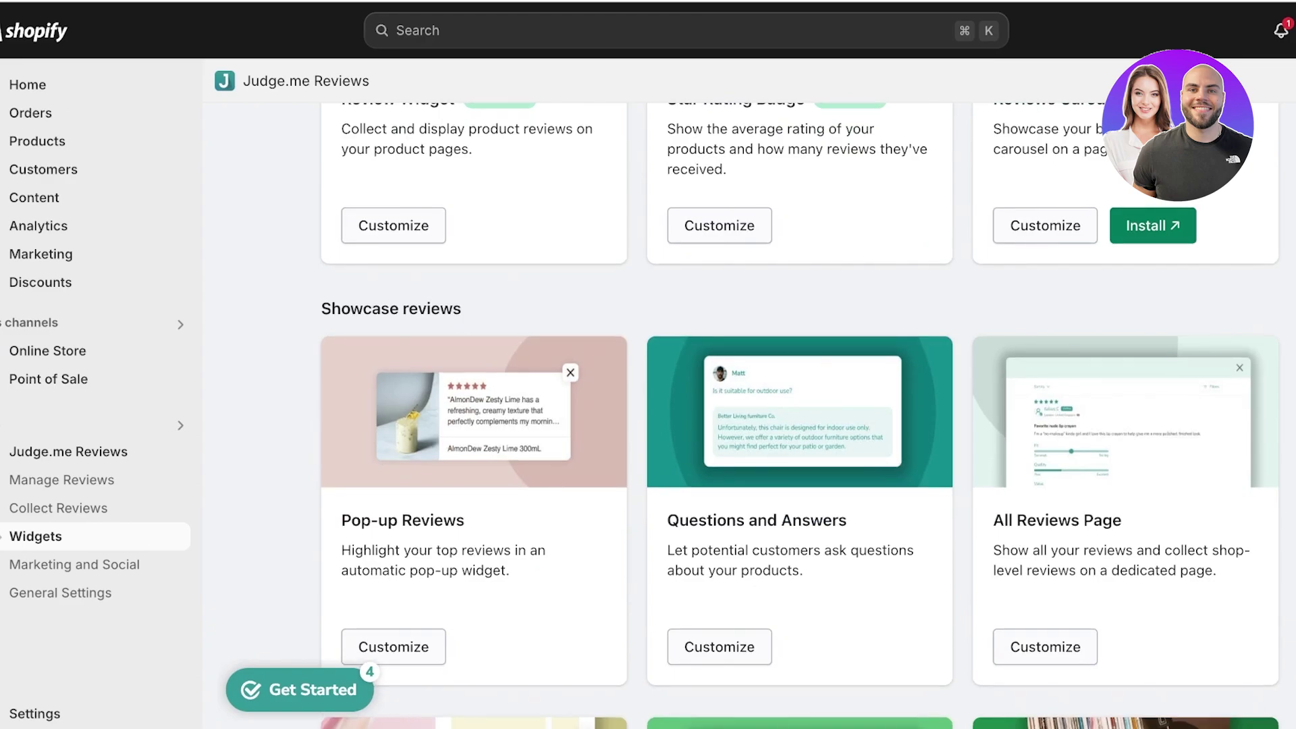
{"action": "scroll", "coordinate": [800, 415], "scroll_direction": "up", "scroll_amount": 3}
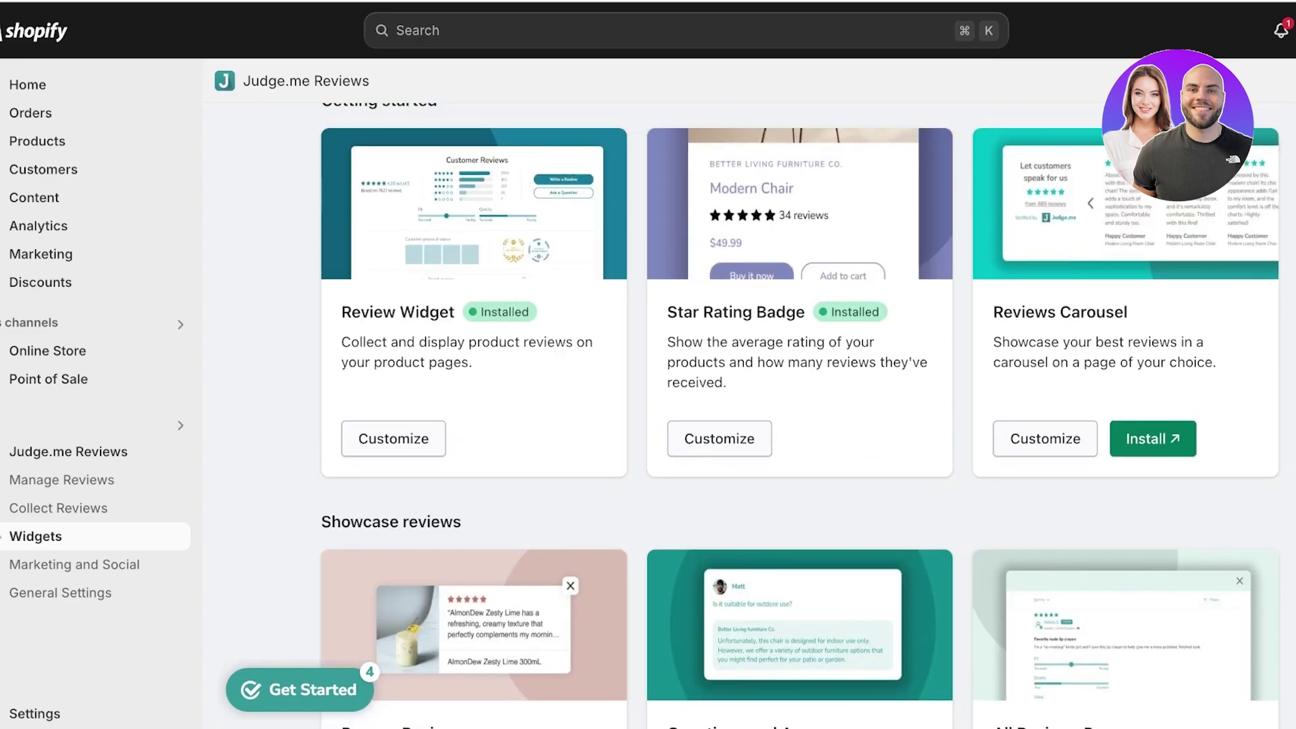
{"action": "scroll", "coordinate": [800, 415], "scroll_direction": "down", "scroll_amount": 5}
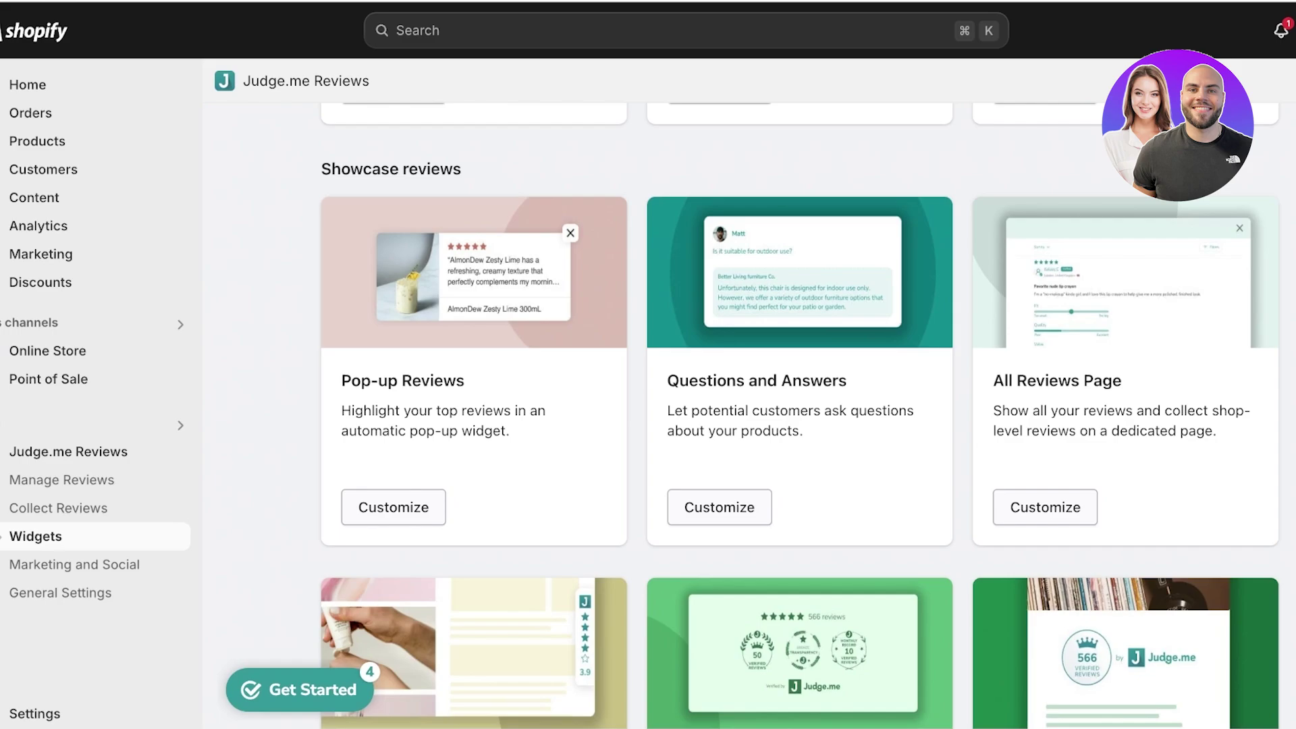
{"action": "scroll", "coordinate": [799, 415], "scroll_direction": "down", "scroll_amount": 3}
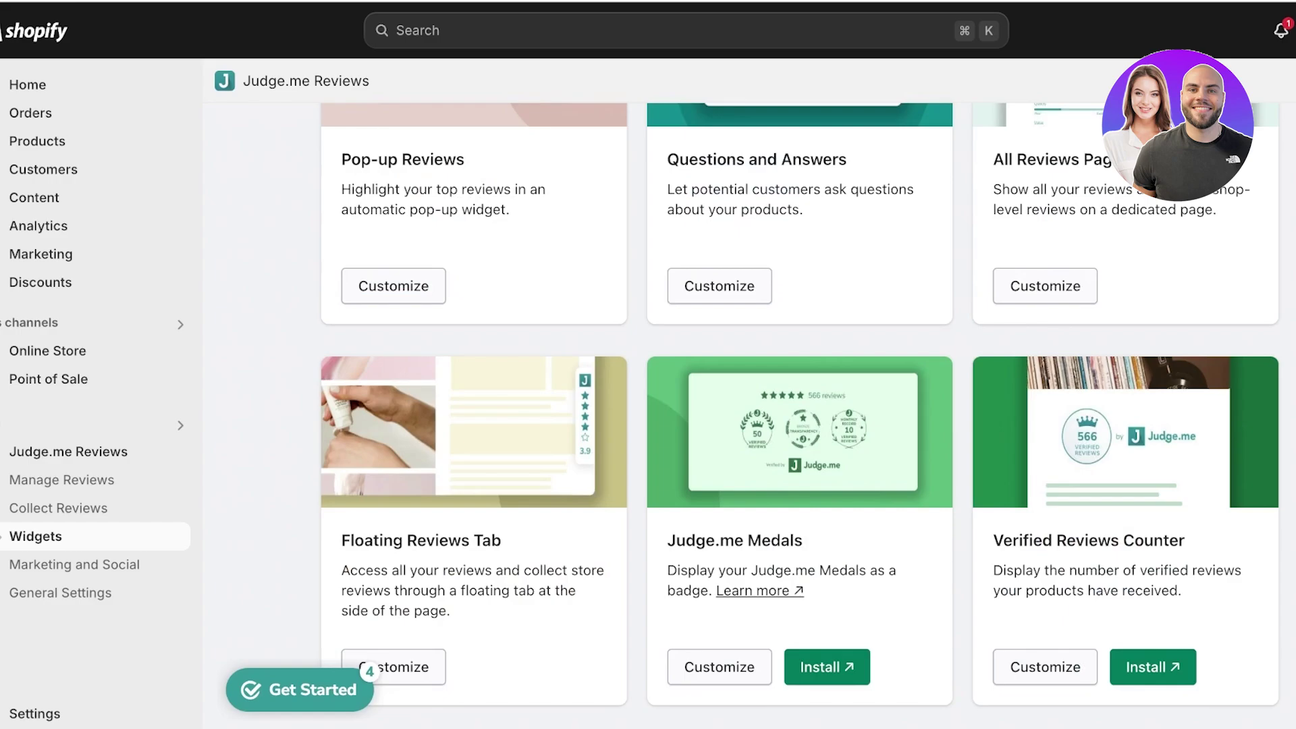
{"action": "scroll", "coordinate": [800, 415], "scroll_direction": "down", "scroll_amount": 3}
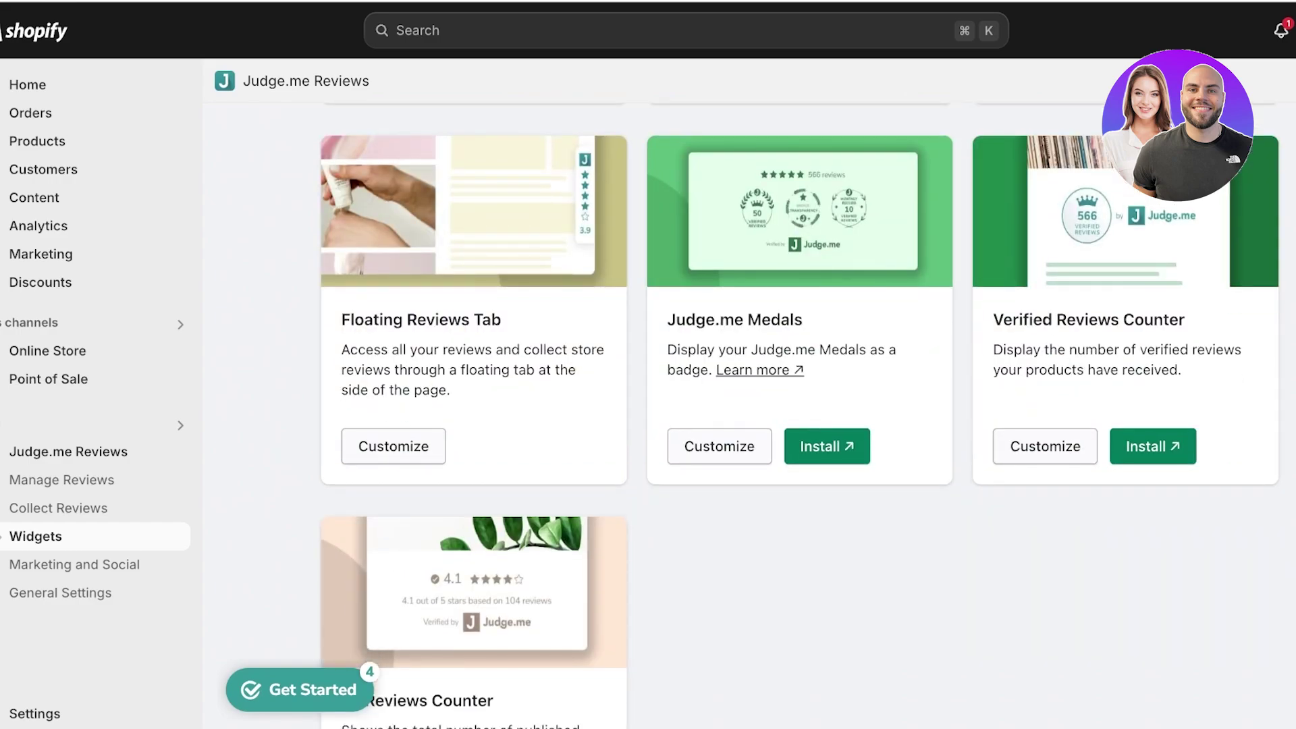
{"action": "scroll", "coordinate": [799, 415], "scroll_direction": "down", "scroll_amount": 3}
{"action": "scroll", "coordinate": [799, 415], "scroll_direction": "down", "scroll_amount": 1}
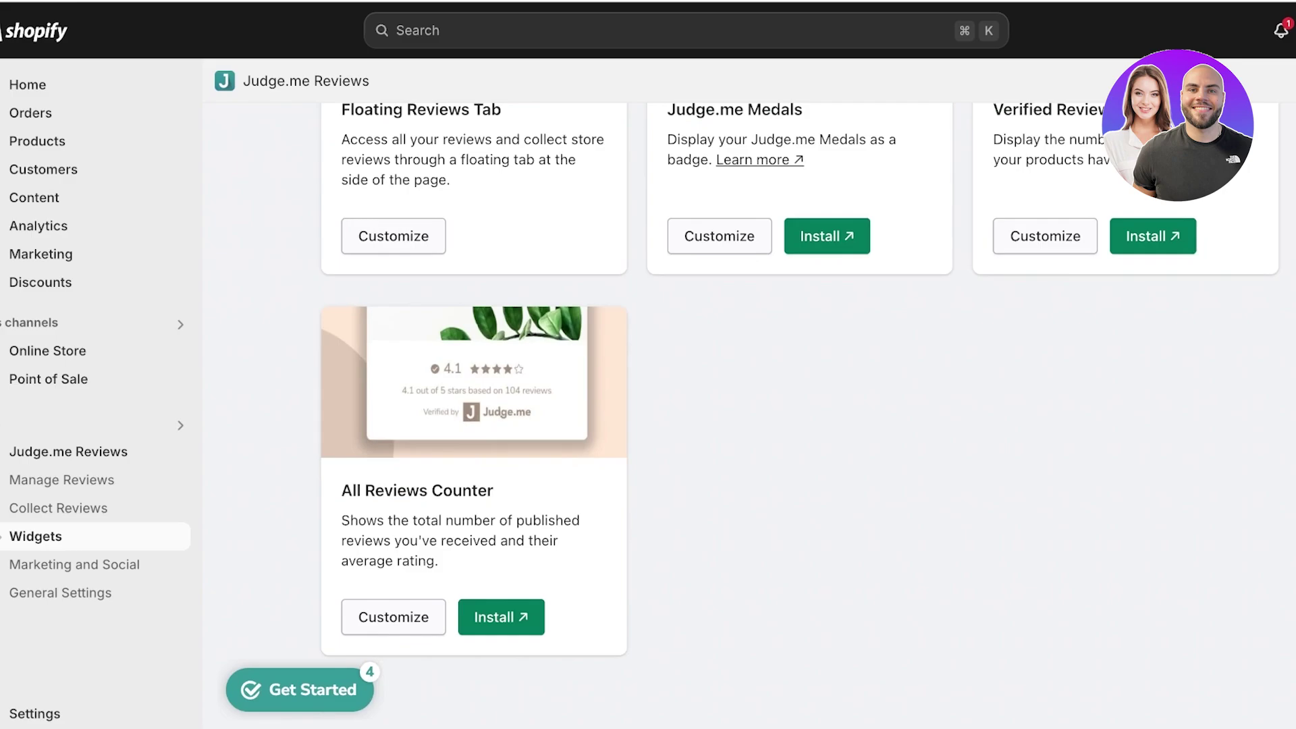
Try installing the Reviews Carousel from the Judge.me widgets into the home page template, and remove the Apps sections containing it
{"action": "scroll", "coordinate": [800, 415], "scroll_direction": "up", "scroll_amount": 10}
{"action": "scroll", "coordinate": [800, 415], "scroll_direction": "down", "scroll_amount": 4}
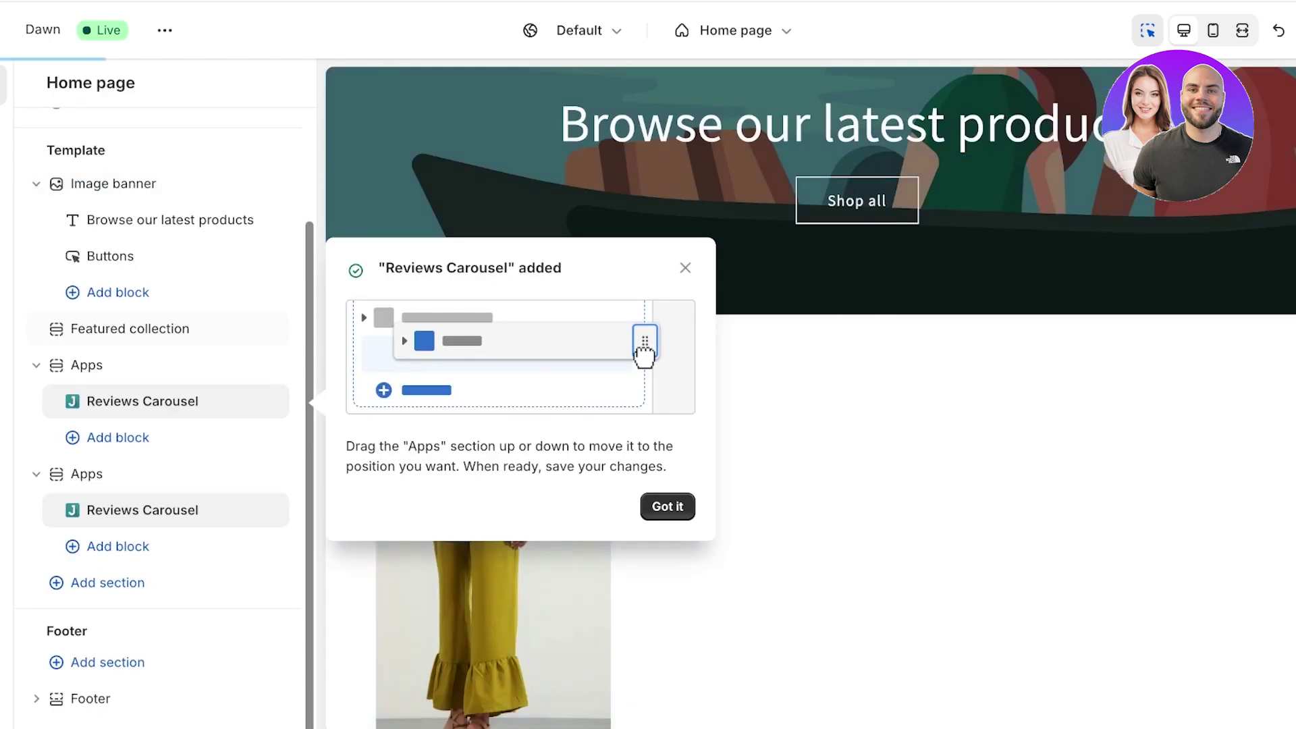
{"action": "left_click", "coordinate": [247, 474]}
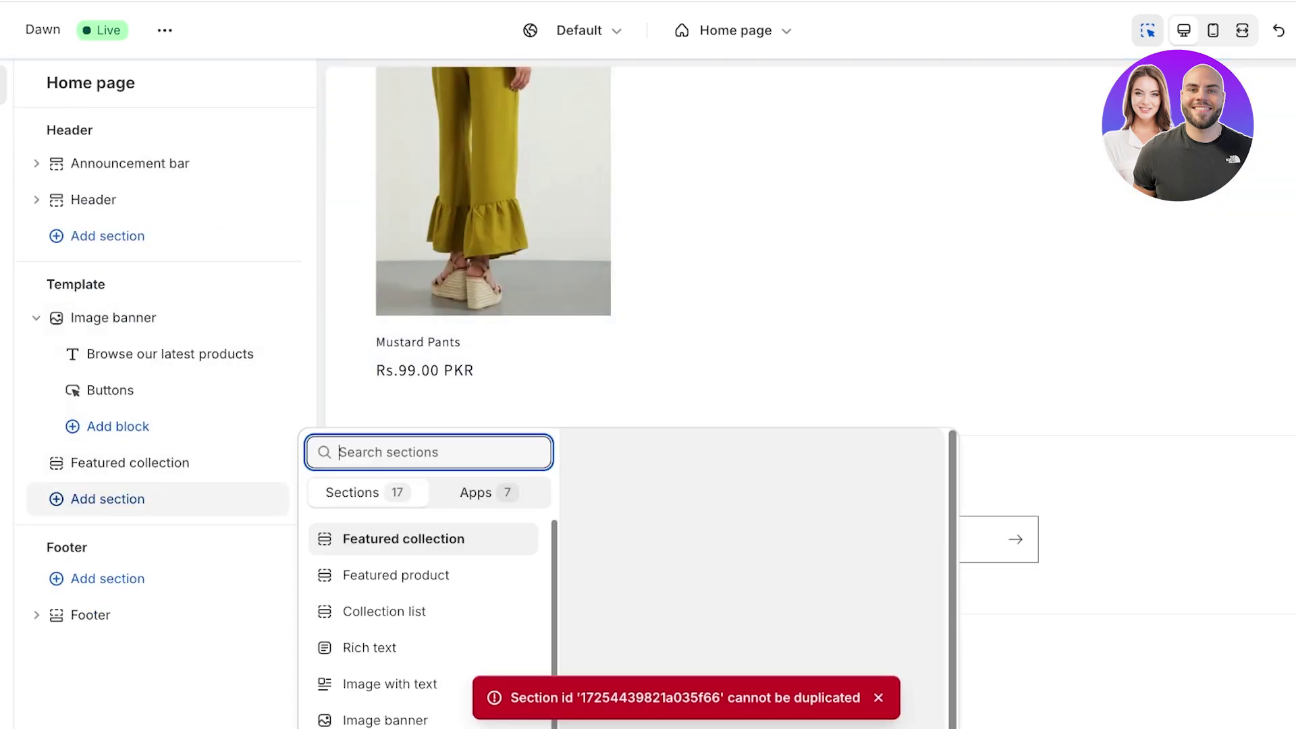
Try adding the Judge.me Review Widget as an app section below Featured collection, and delete that section
{"action": "left_click", "coordinate": [107, 499]}
{"action": "left_click", "coordinate": [476, 243]}
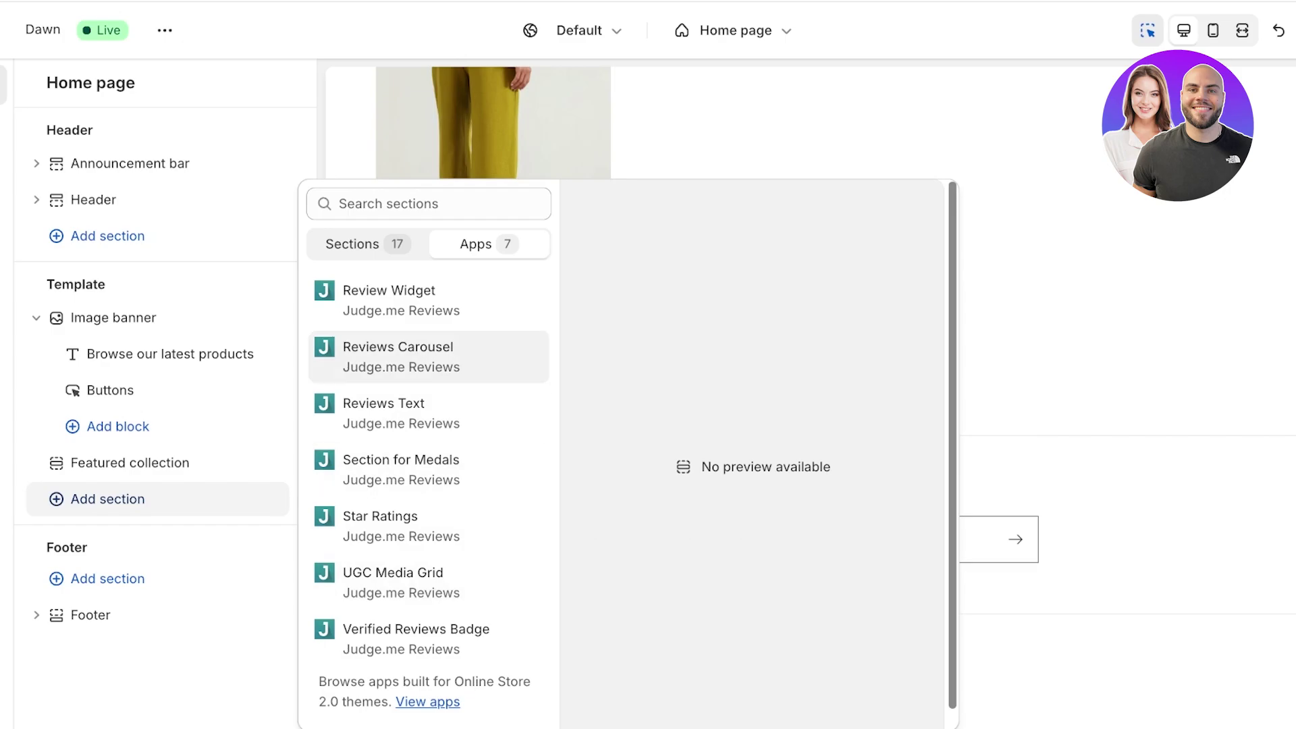
{"action": "left_click", "coordinate": [389, 298]}
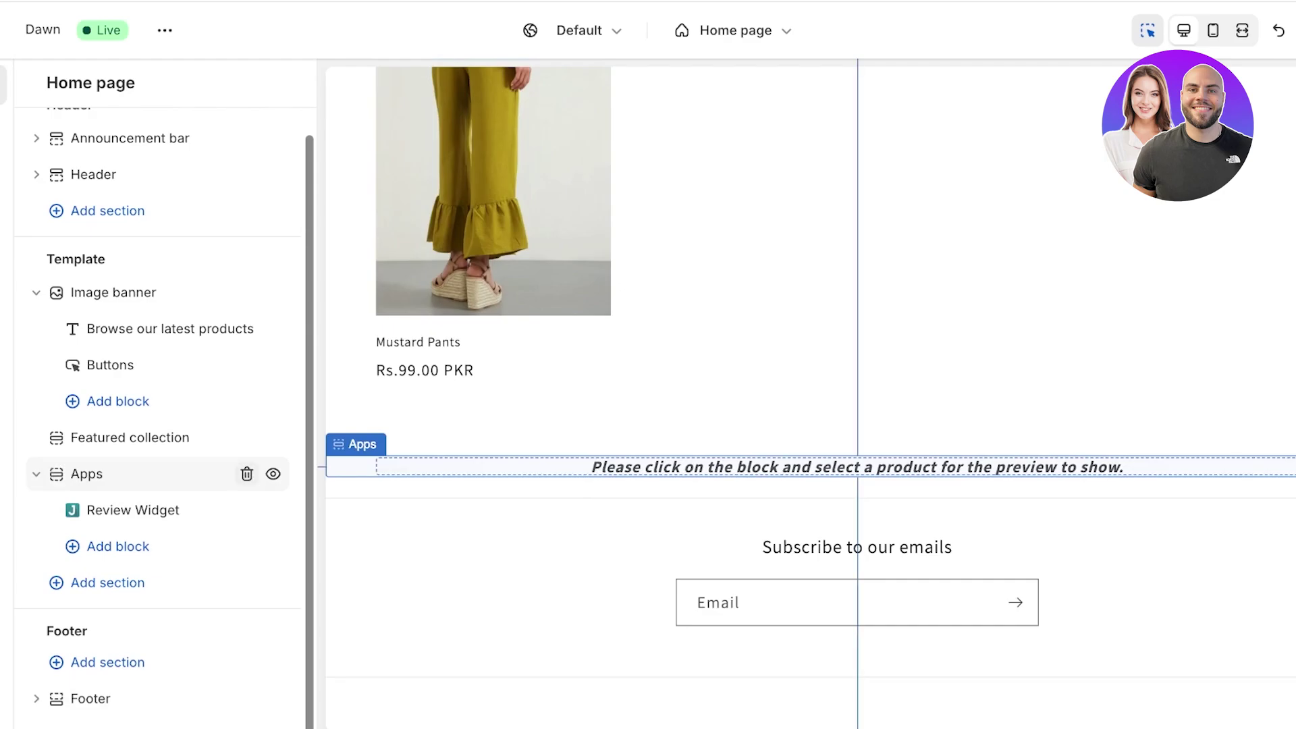
{"action": "left_click", "coordinate": [247, 474]}
Add the Judge.me Reviews Carousel as an app section below Featured collection, and look over its block settings
{"action": "left_click", "coordinate": [108, 498]}
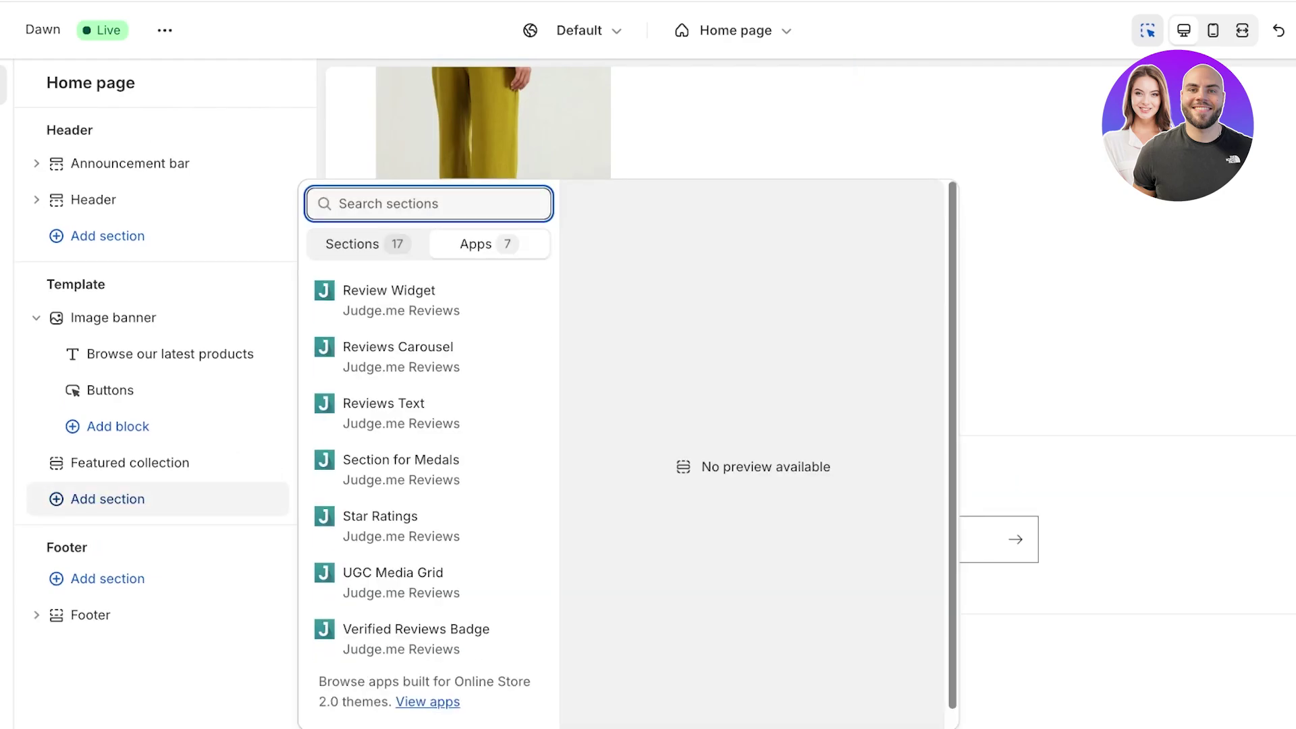
{"action": "left_click", "coordinate": [399, 354]}
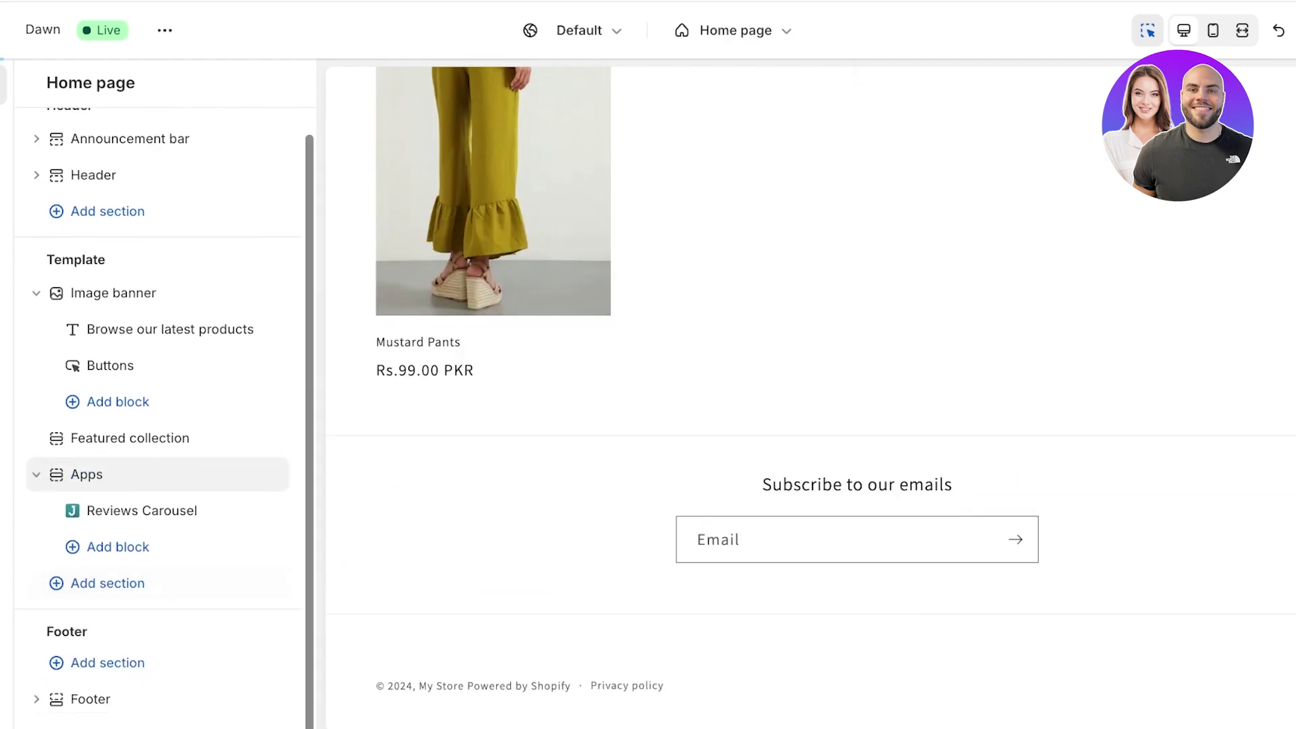
{"action": "left_click", "coordinate": [142, 510]}
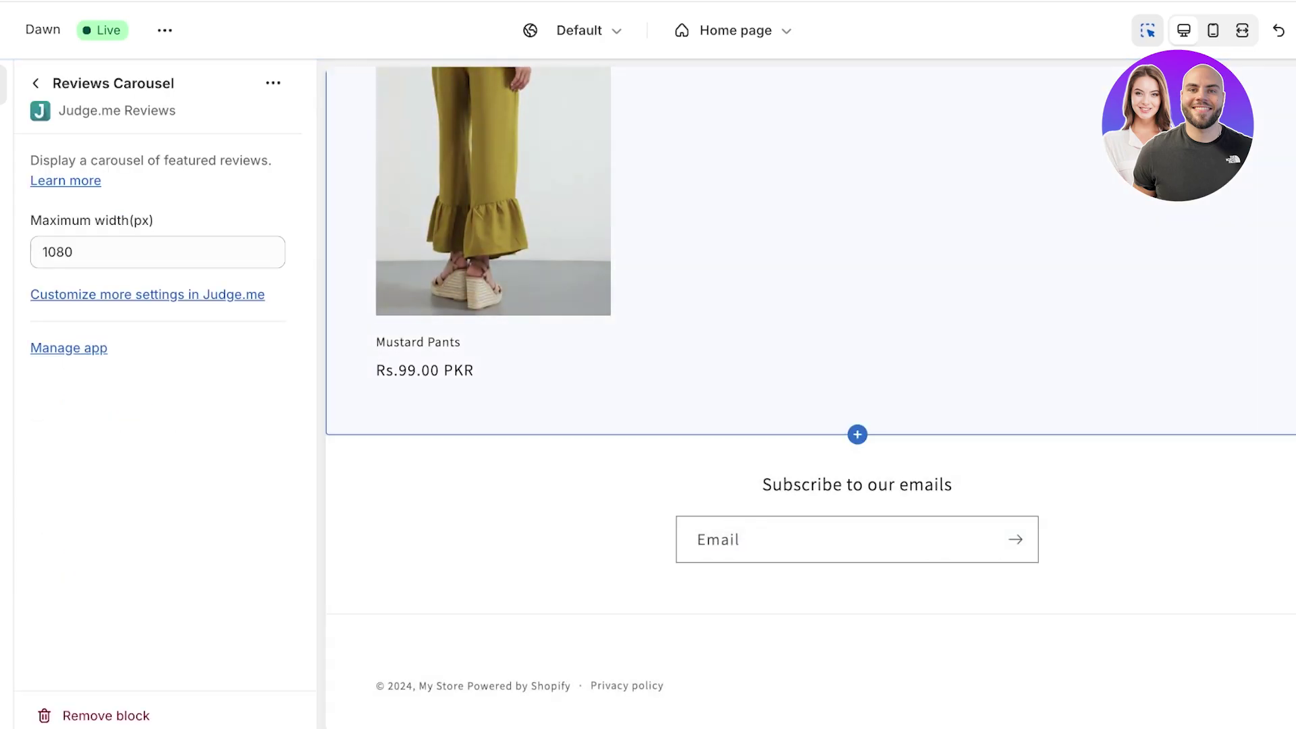
{"action": "left_click", "coordinate": [36, 83]}
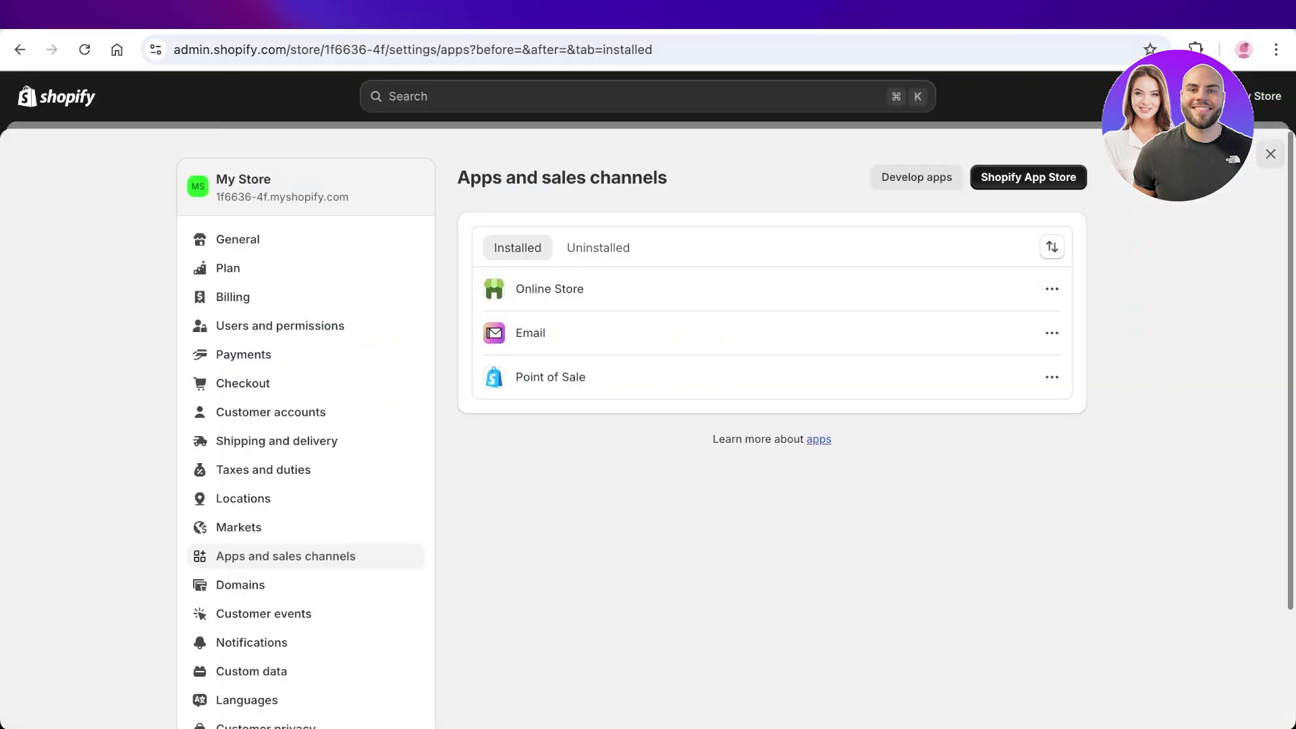
Close the store's Apps and sales channels settings and go to the admin Home page
{"action": "left_click", "coordinate": [1270, 154]}
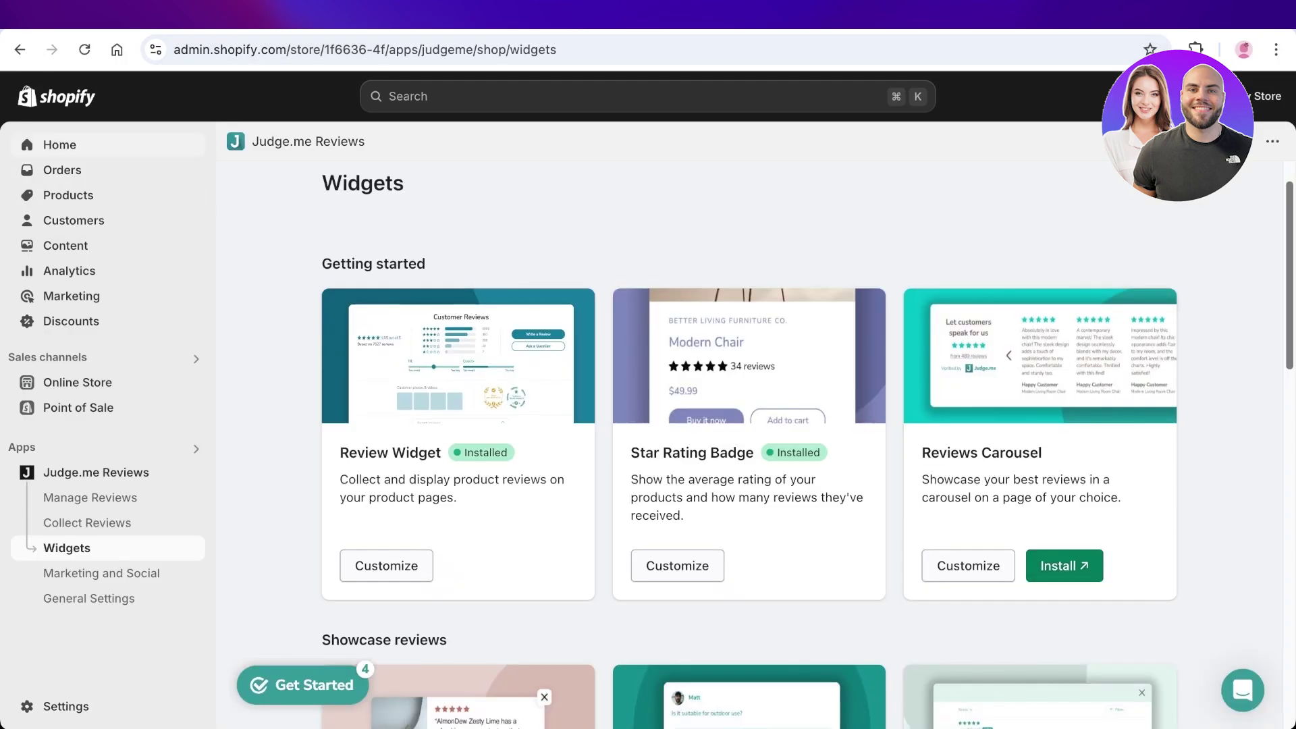
{"action": "left_click", "coordinate": [60, 145]}
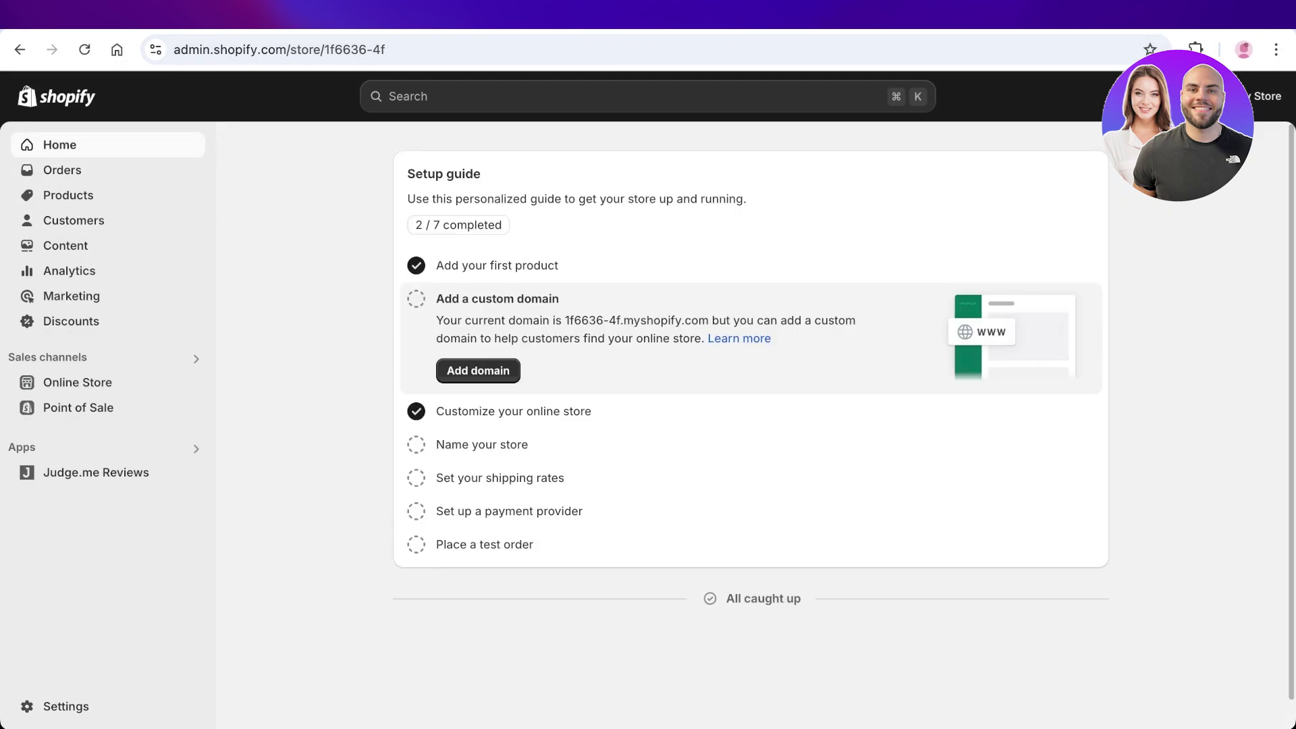